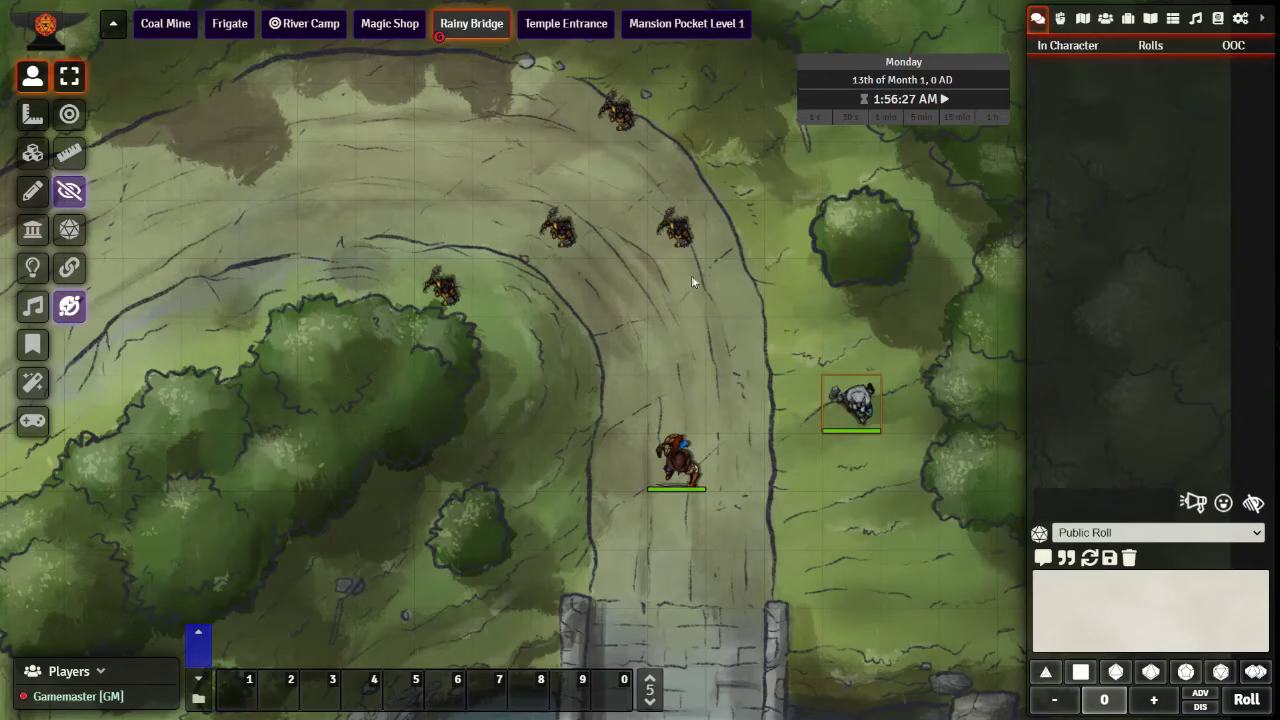
Step: Review mookAI's movement, vision, exploration and attack settings, then dismiss the pending mook action prompt
left_click(1245, 20)
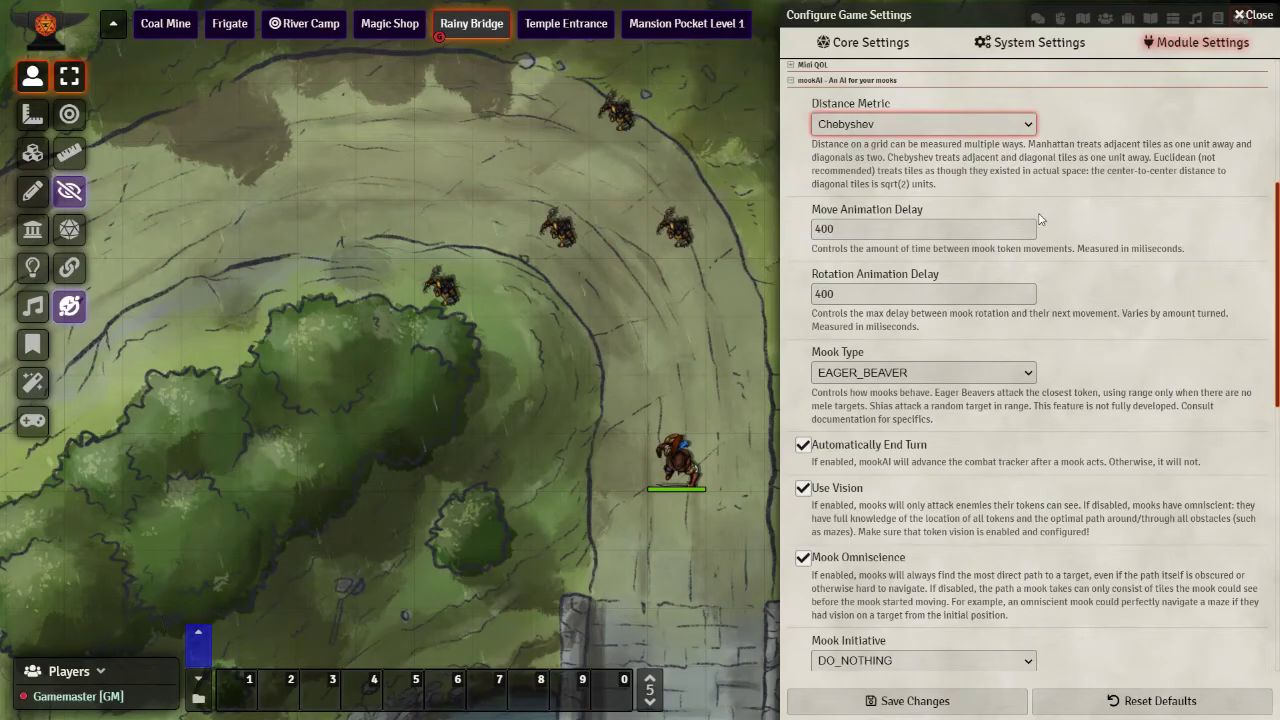
scroll(1045, 212, "down", 3)
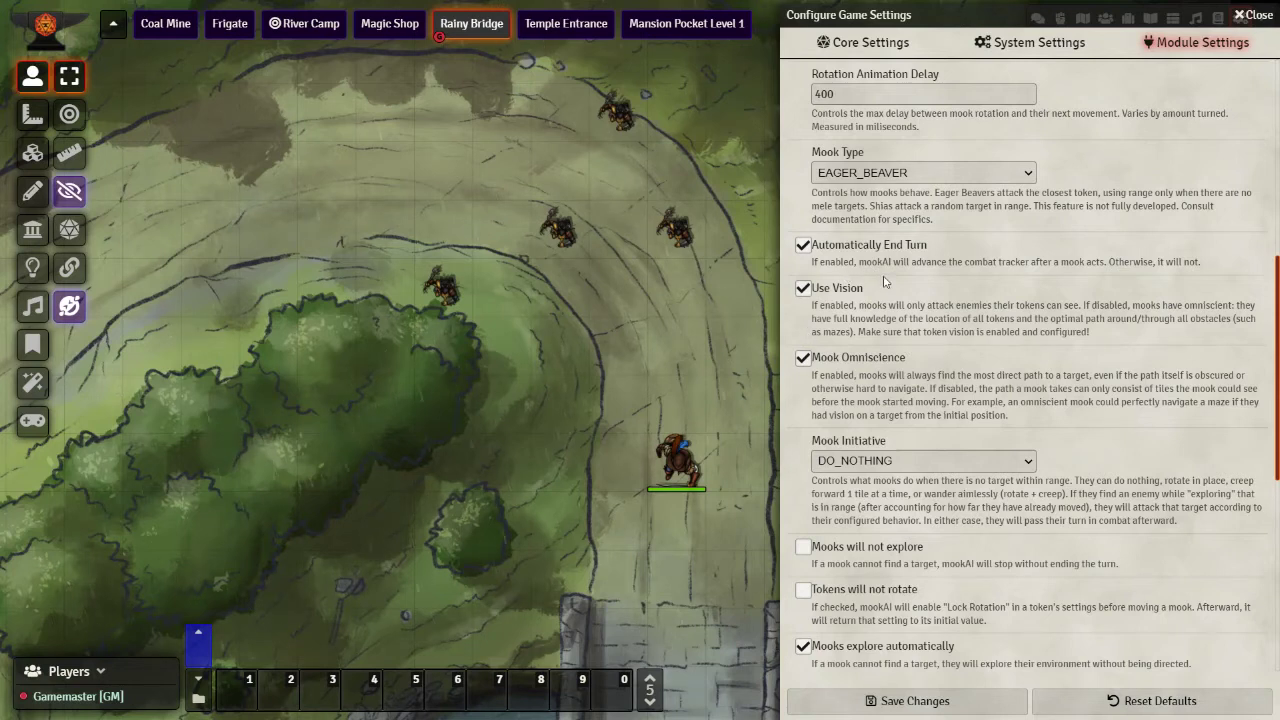
scroll(884, 283, "down", 2)
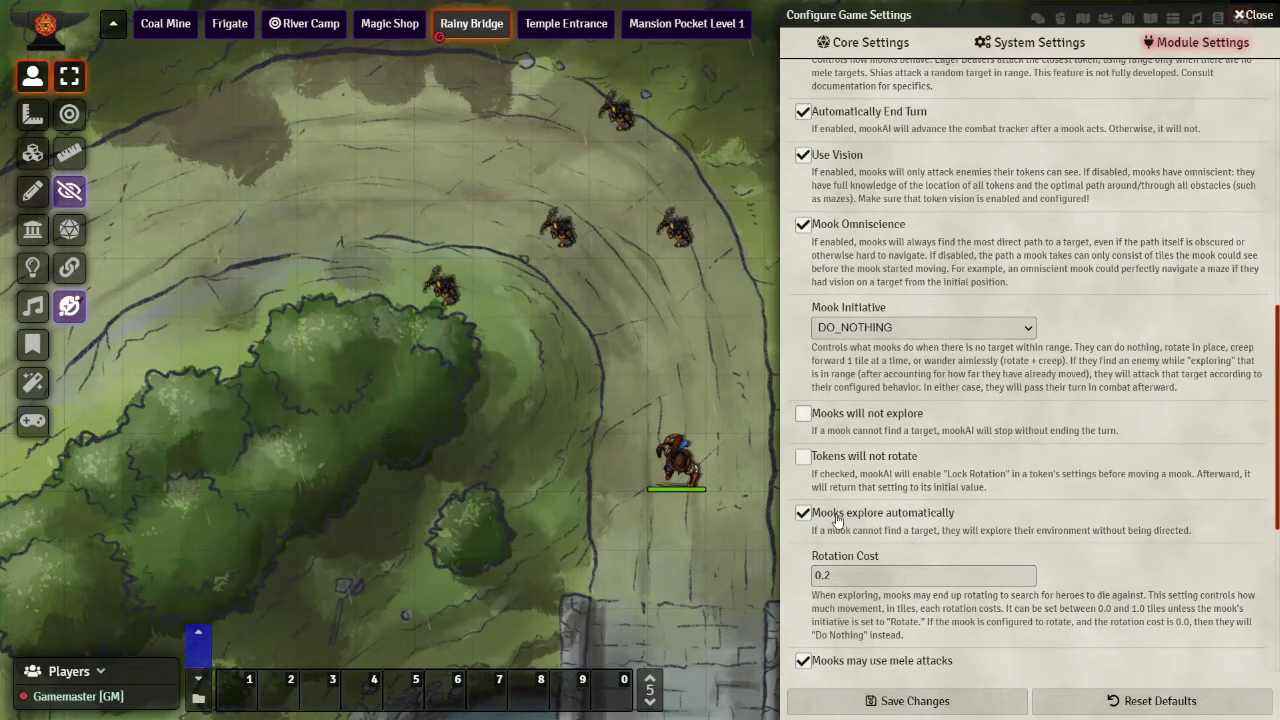
scroll(838, 519, "down", 3)
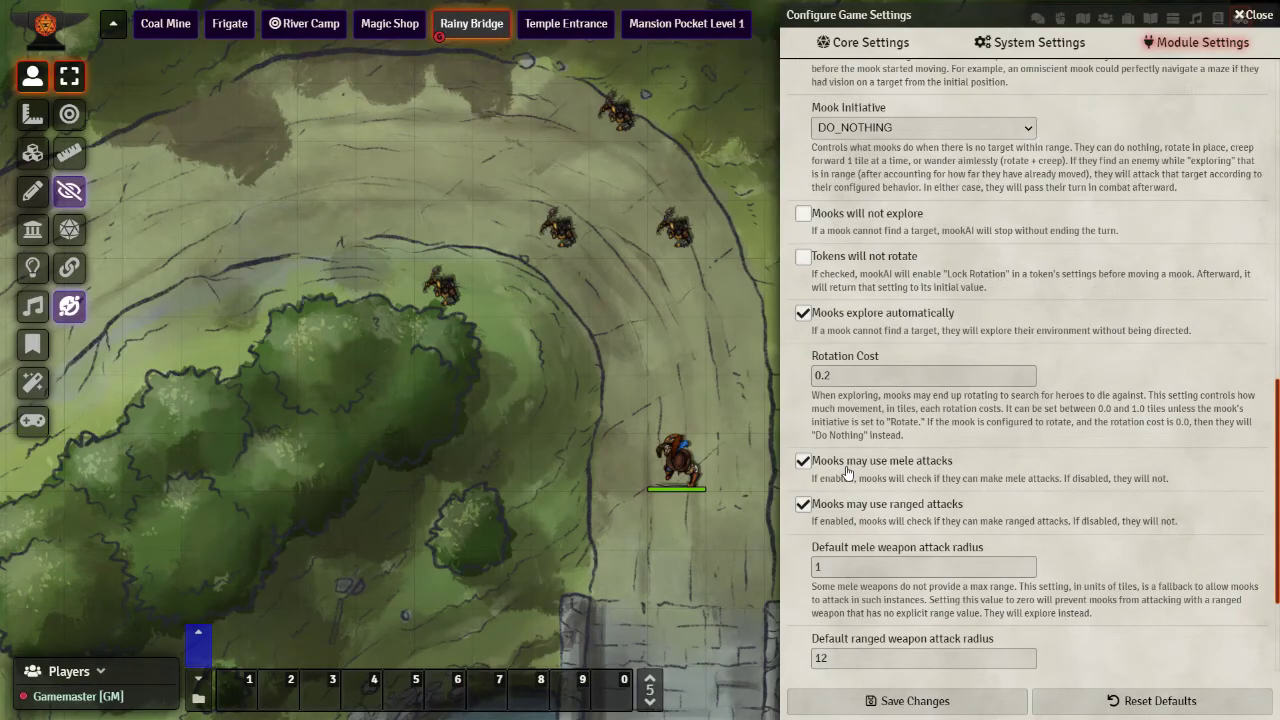
scroll(848, 472, "down", 3)
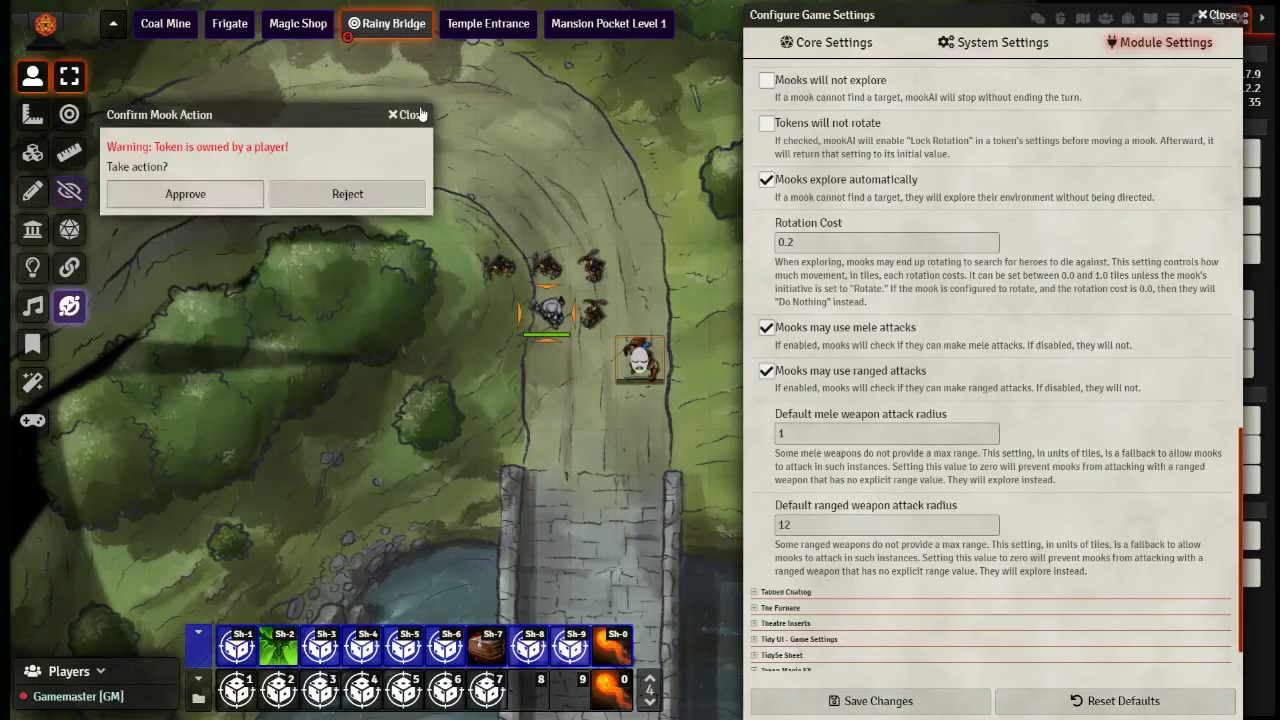
left_click(421, 115)
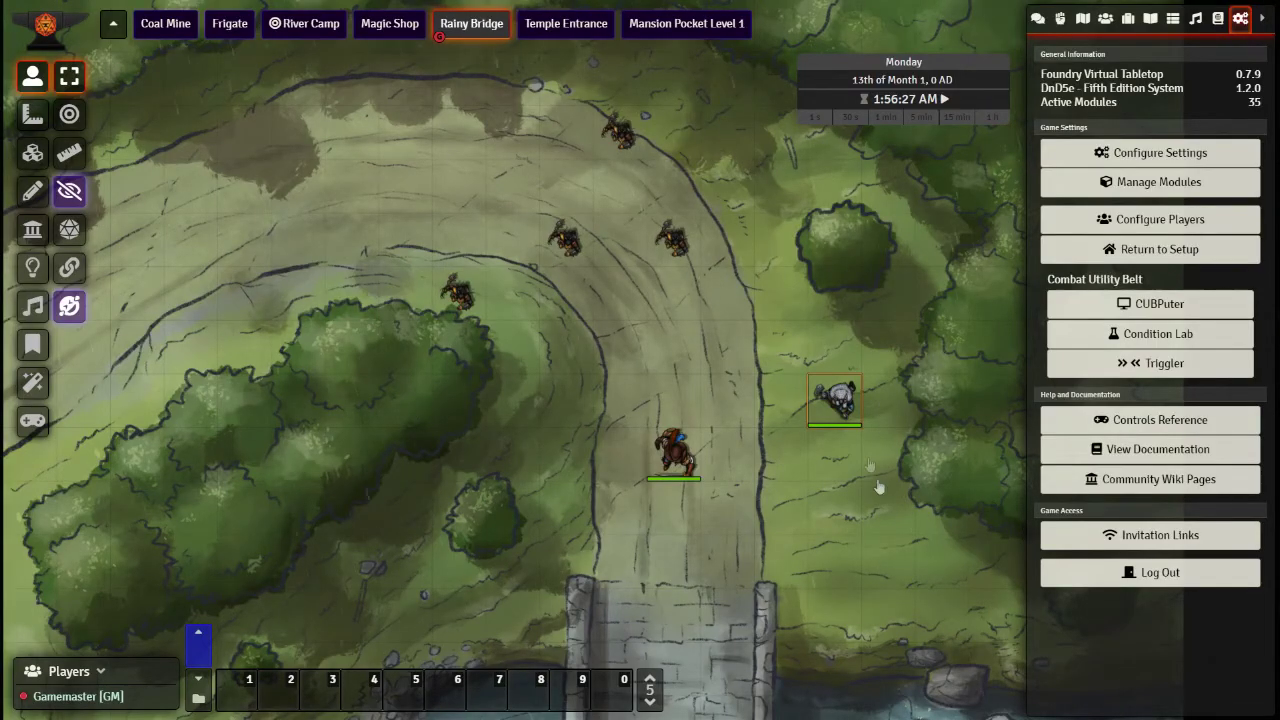
Step: Pan down past the bridge and back up to the road with four goblins and two heroes
key("Down")
key("Down")
key("Down")
key("Down")
key("Down")
key("Down")
key("Down")
key("Right")
key("Right")
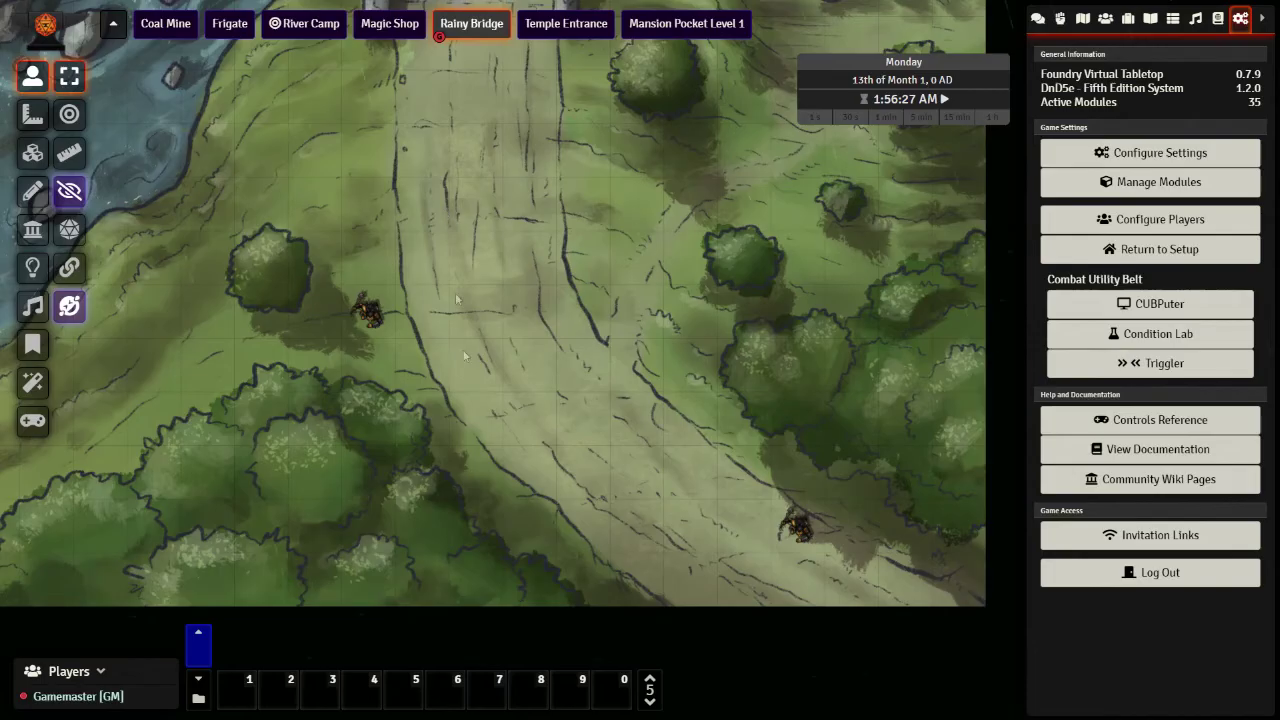
key("Up")
key("Up")
key("Up")
key("Up")
key("Up")
scroll(595, 446, "up", 1)
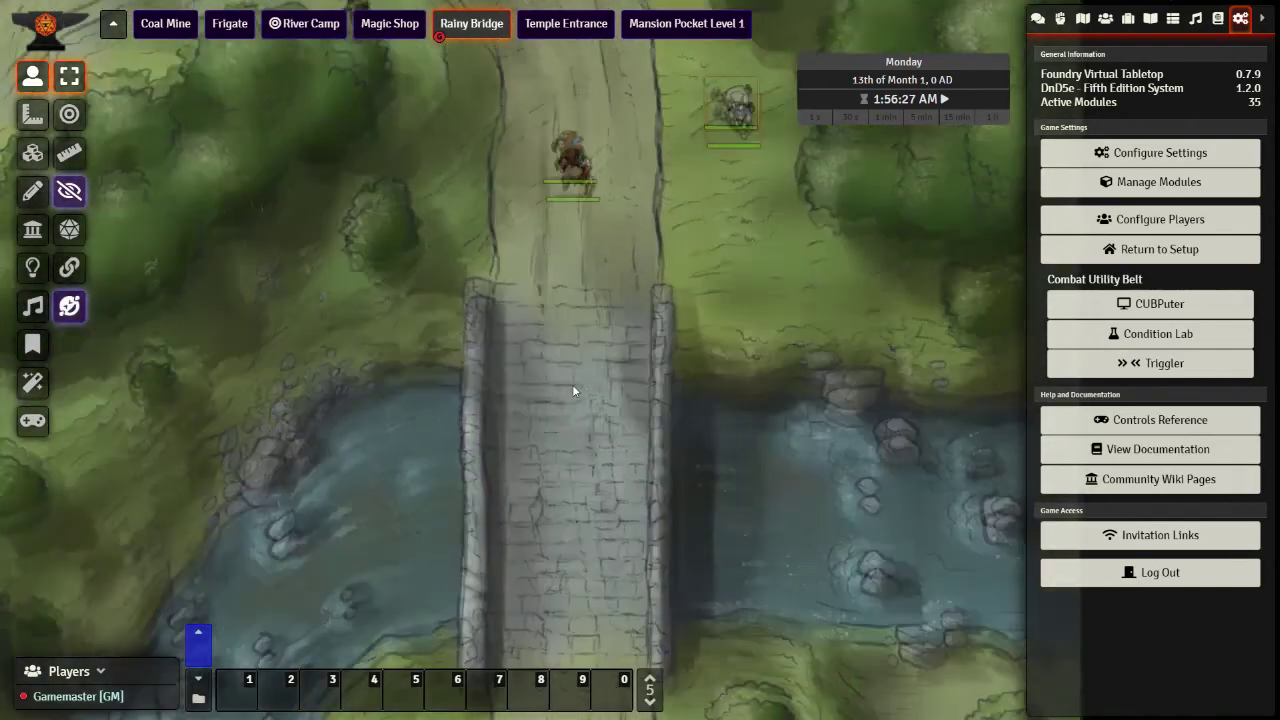
key("Up")
key("Up")
key("Up")
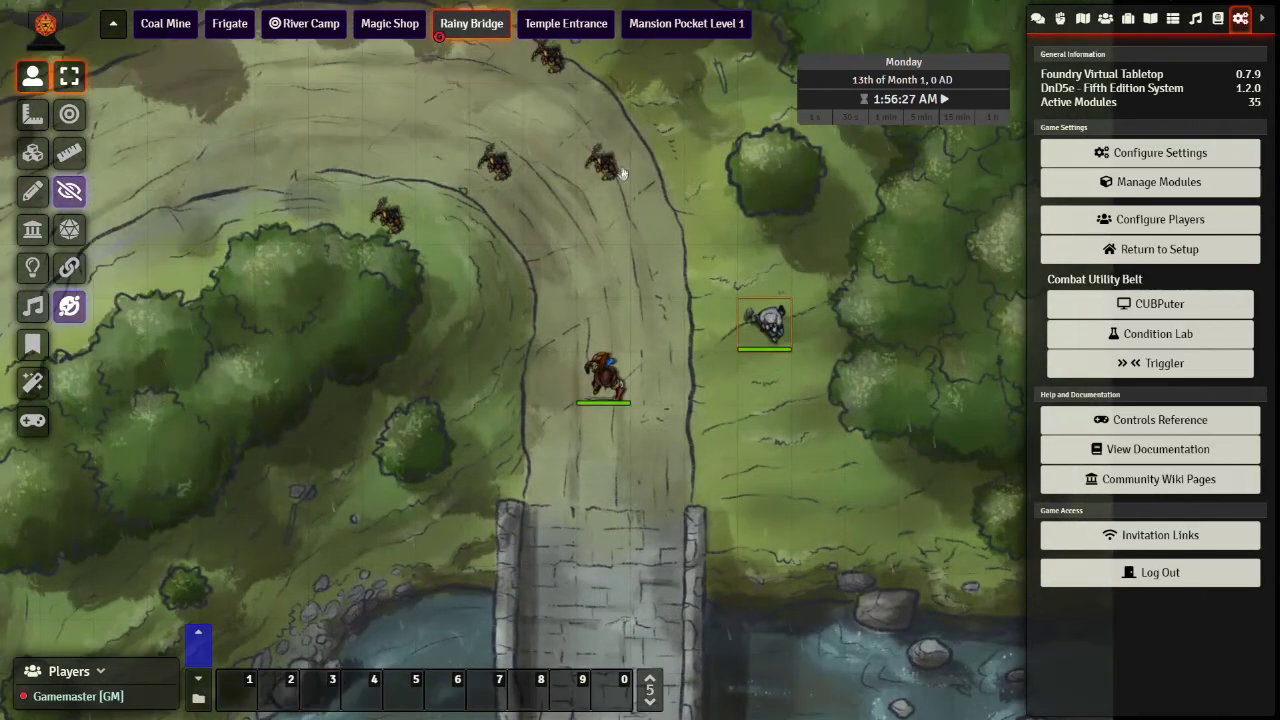
Step: Open the token HUD on each of the four goblins, Merric and Beiro to add them to combat
right_click(621, 173)
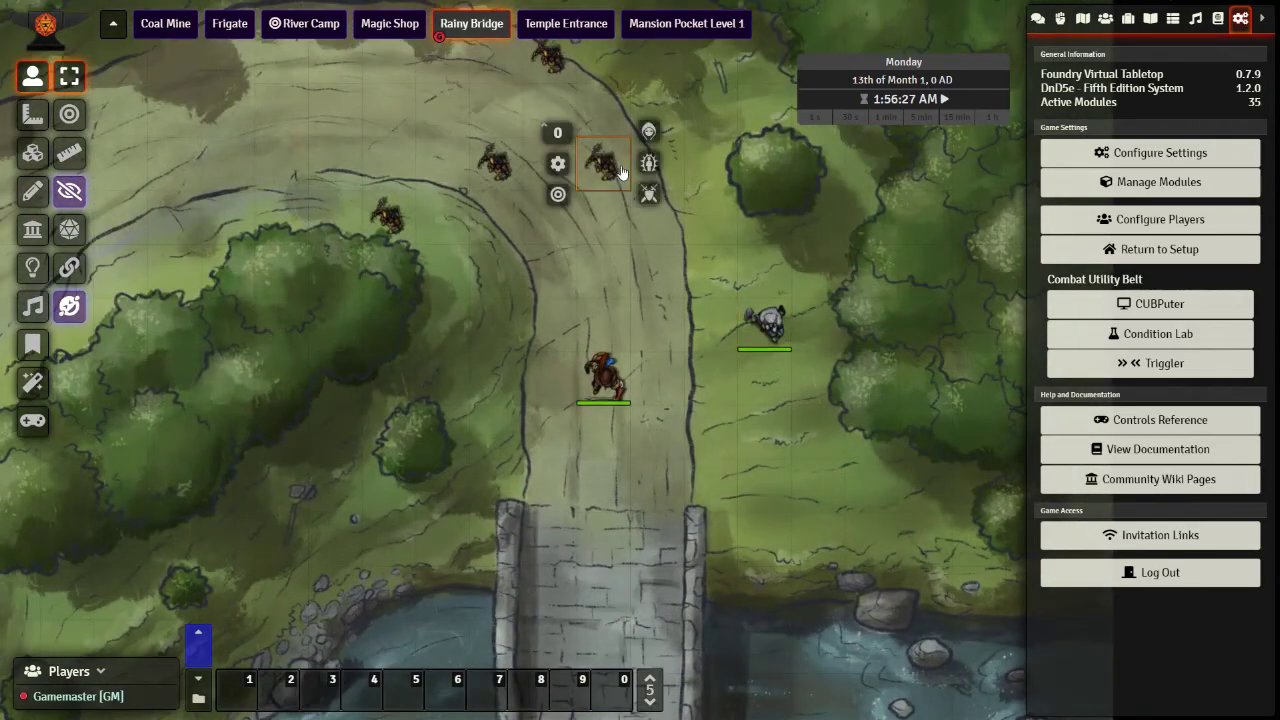
right_click(768, 335)
right_click(610, 382)
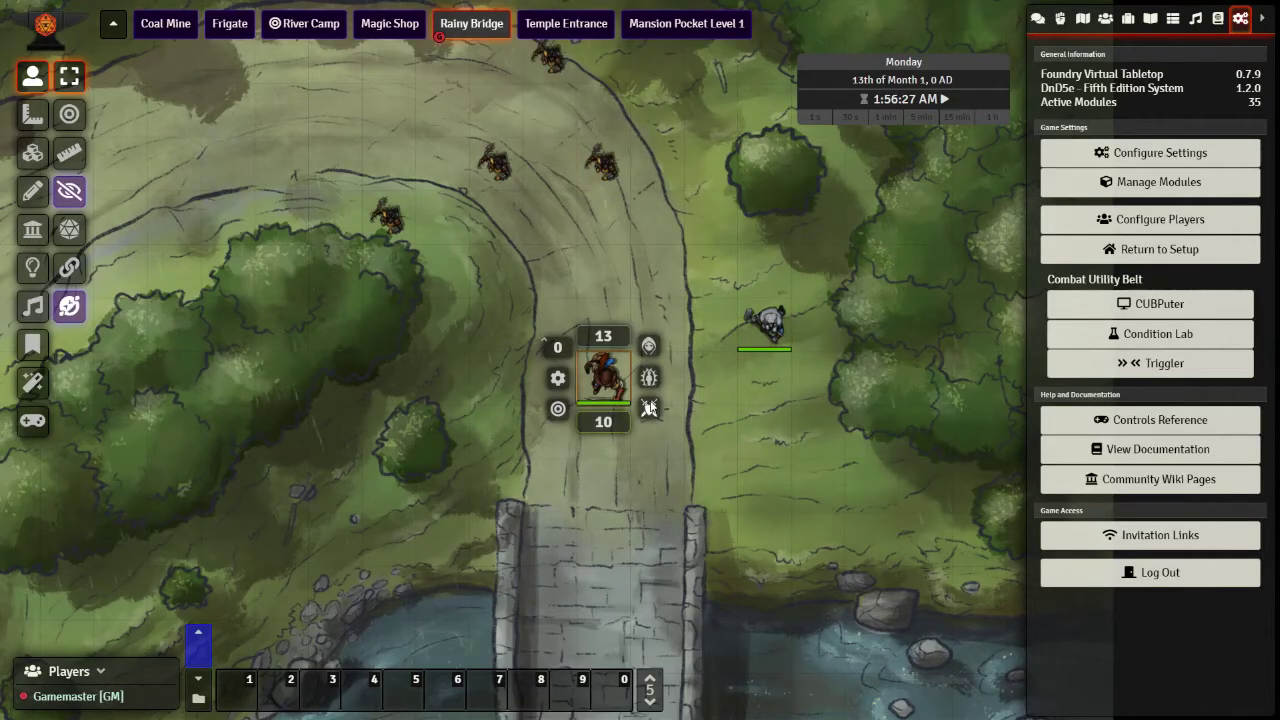
right_click(517, 185)
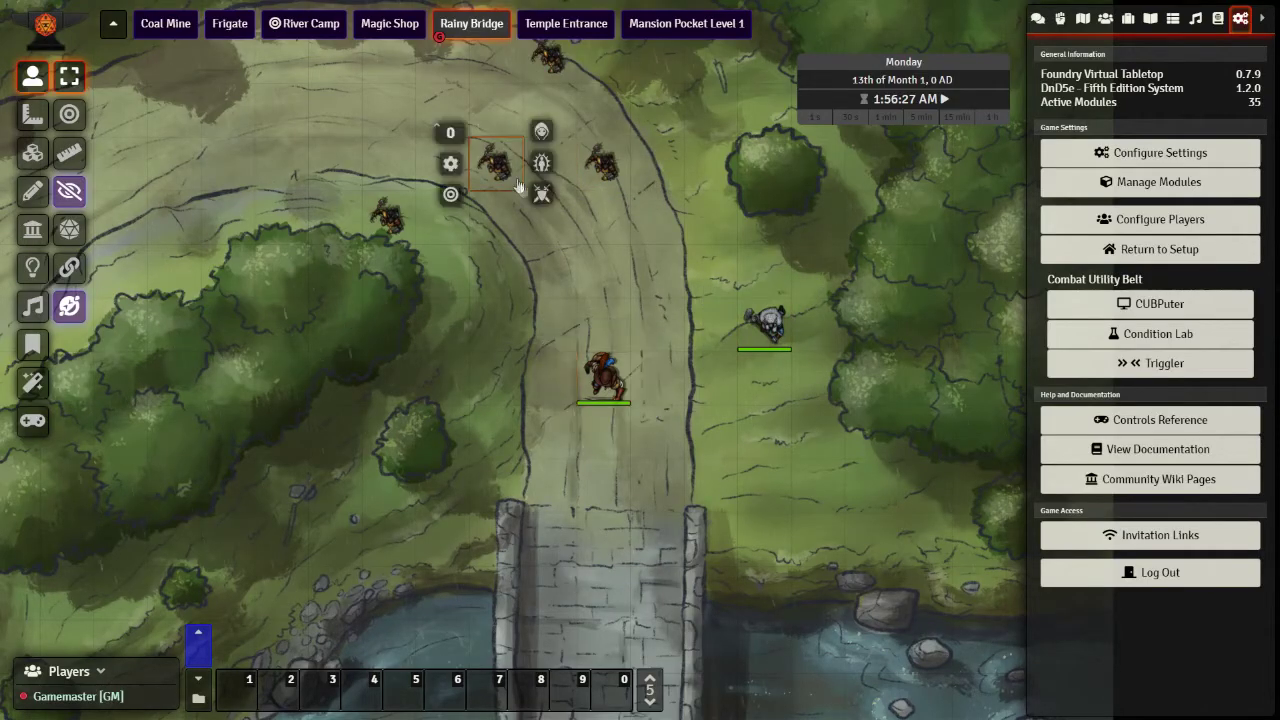
right_click(548, 60)
right_click(367, 233)
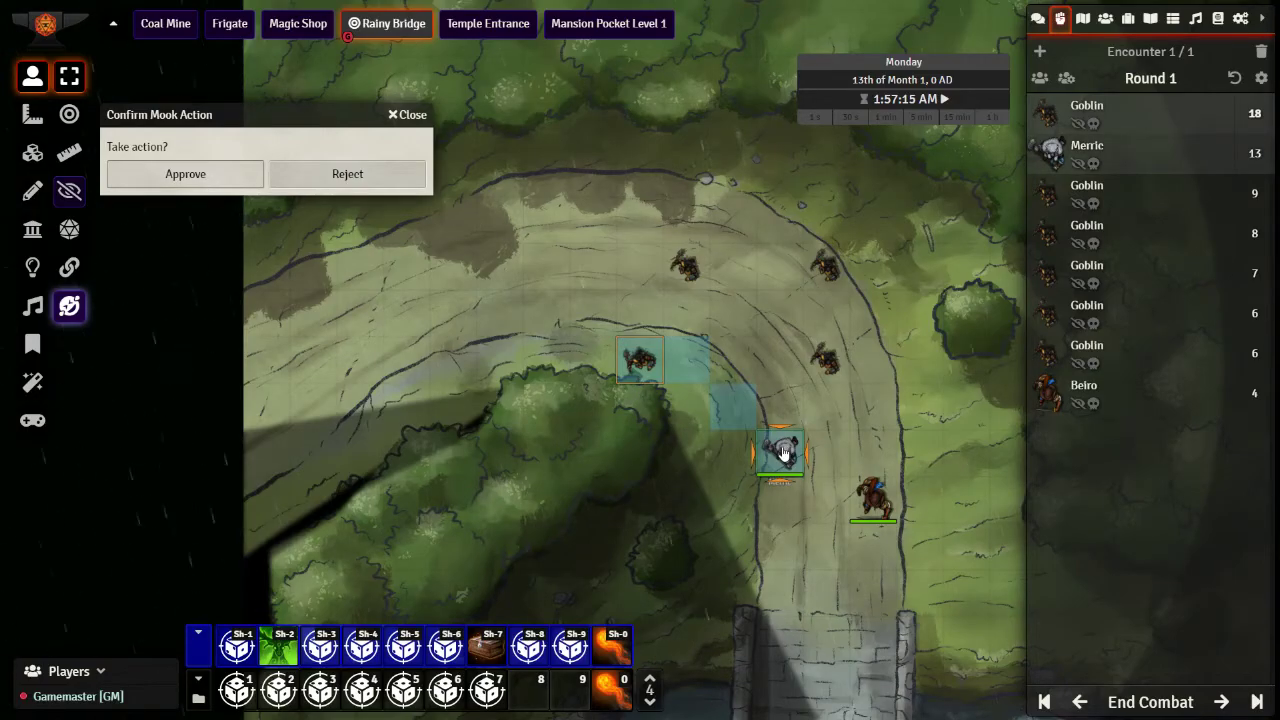
Step: Approve the first goblin's move and attack on Merric and check the result in chat
left_click(185, 174)
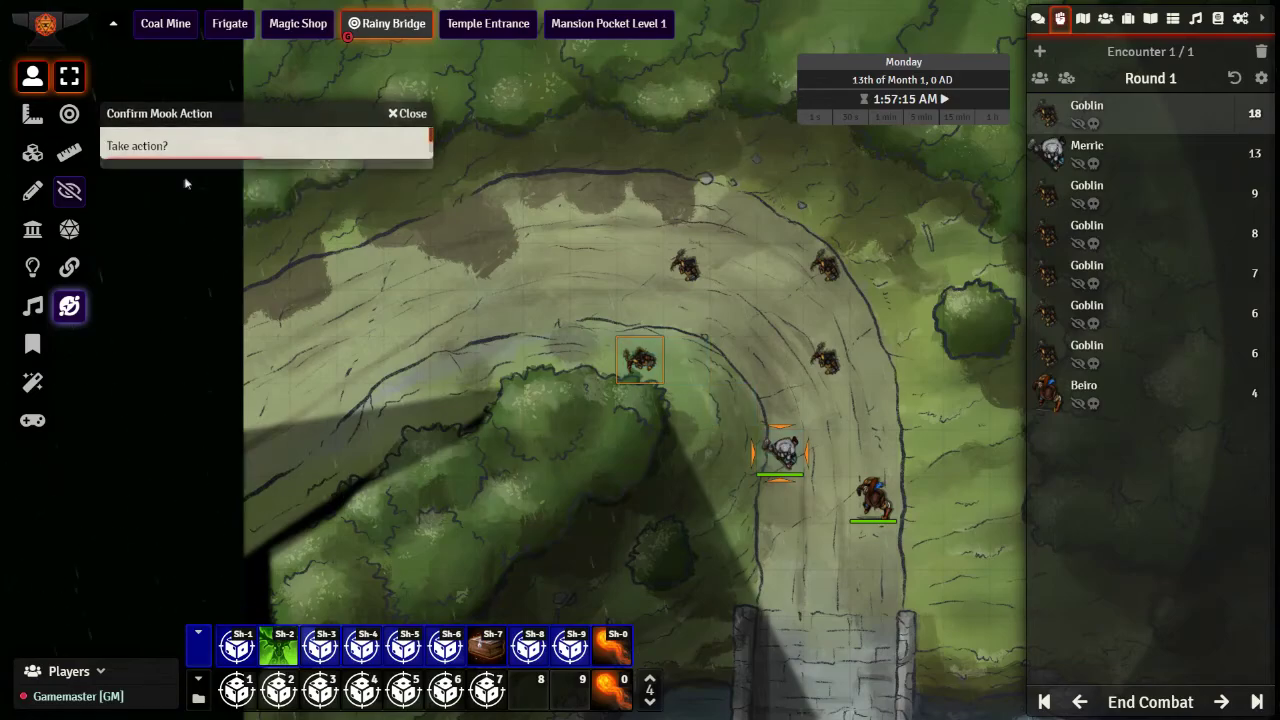
left_click(1038, 19)
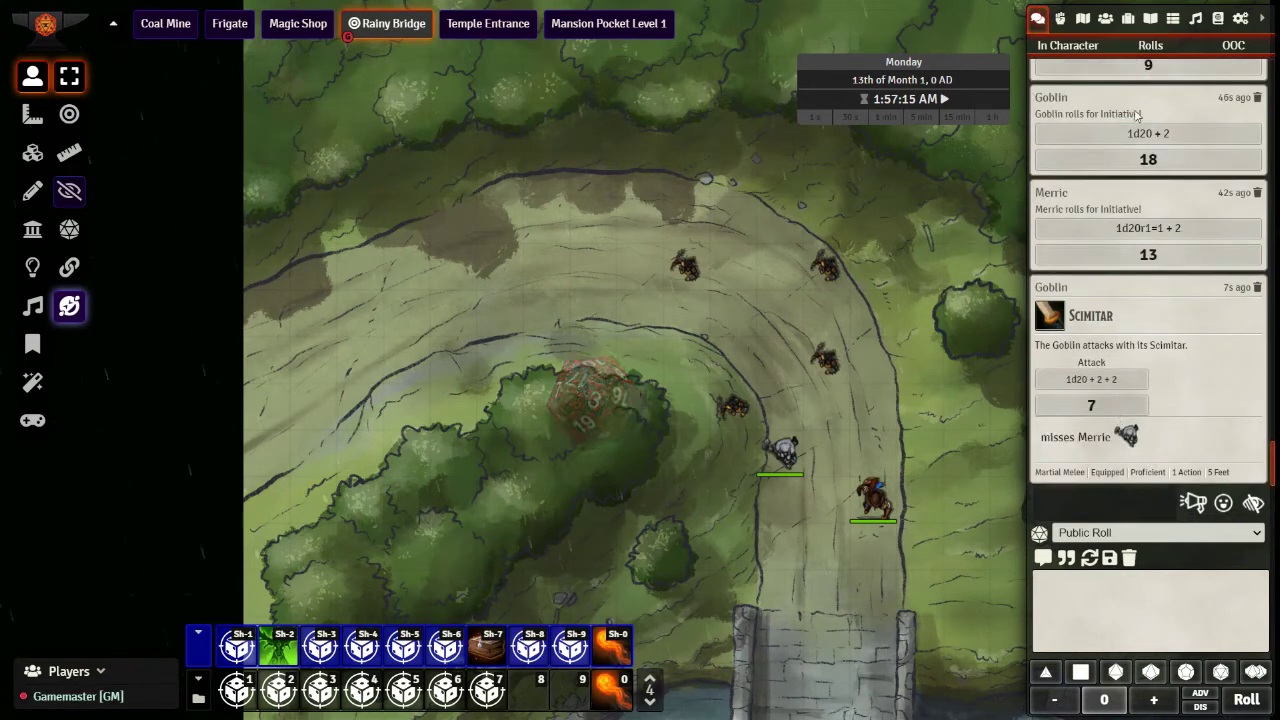
left_click(1061, 20)
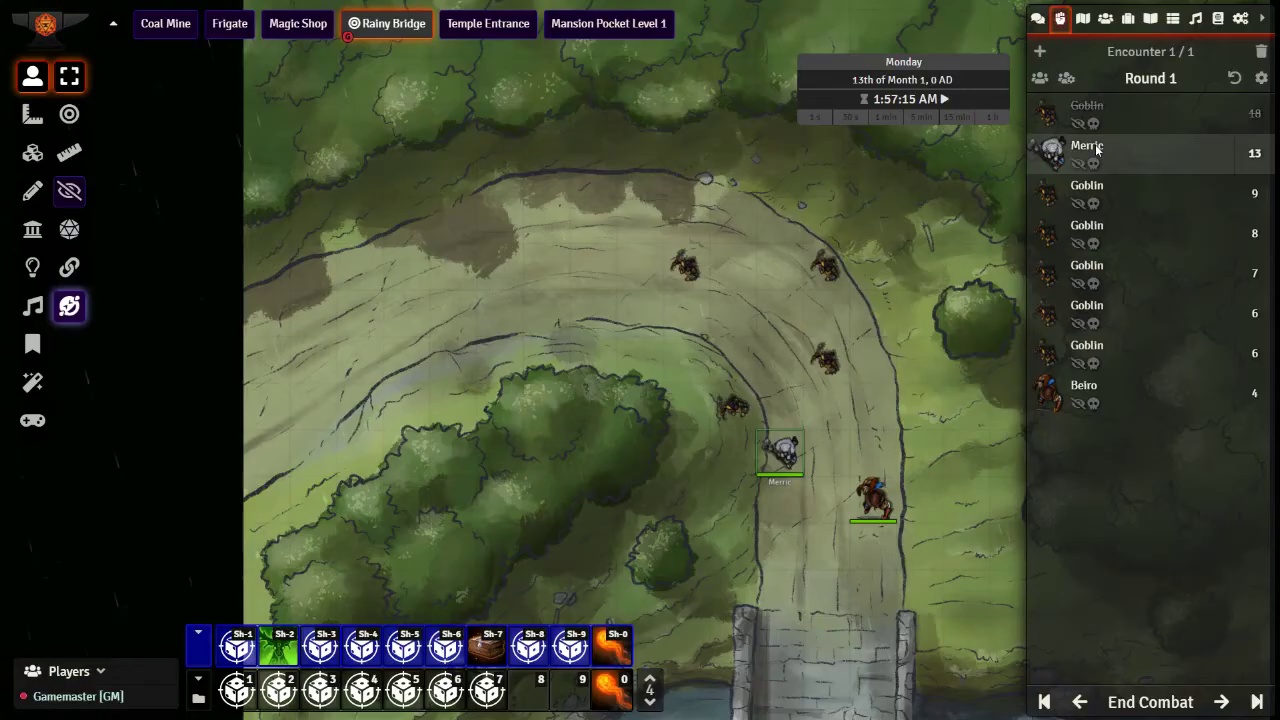
Step: End Merric's turn, then approve the next goblin's move and read its Scimitar attack results
left_click(1228, 704)
left_click(1146, 192)
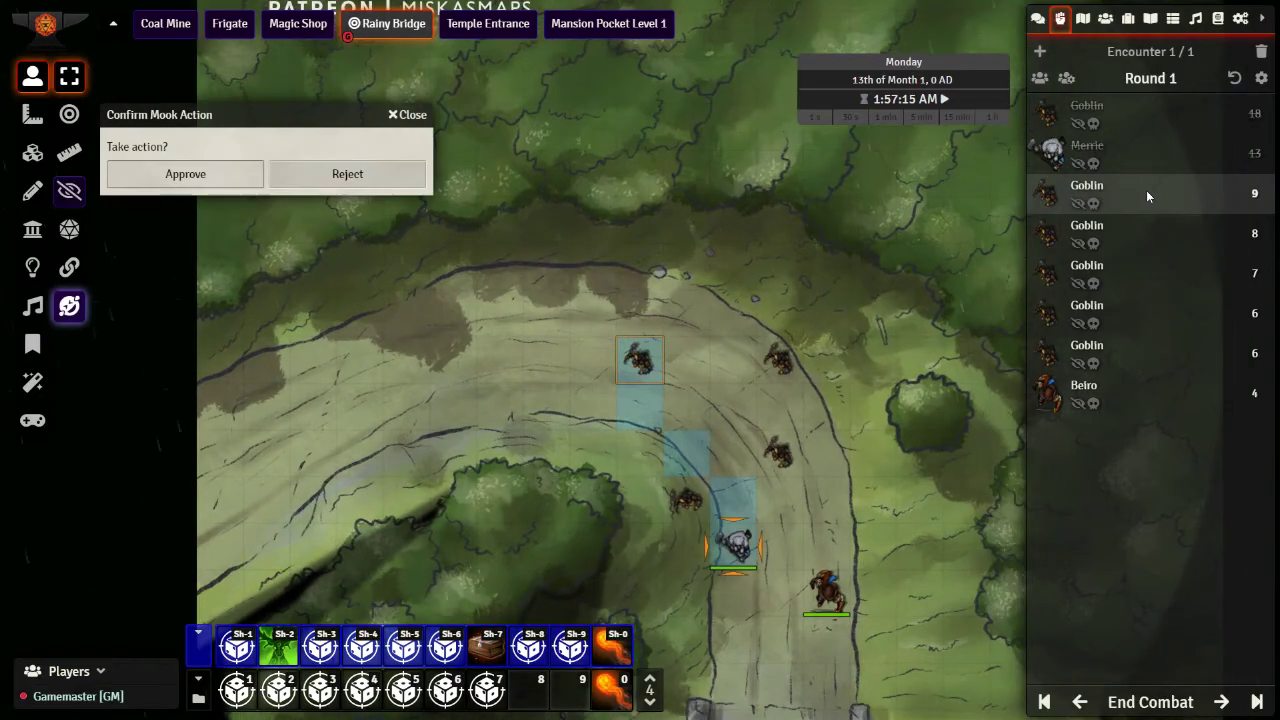
left_click(176, 176)
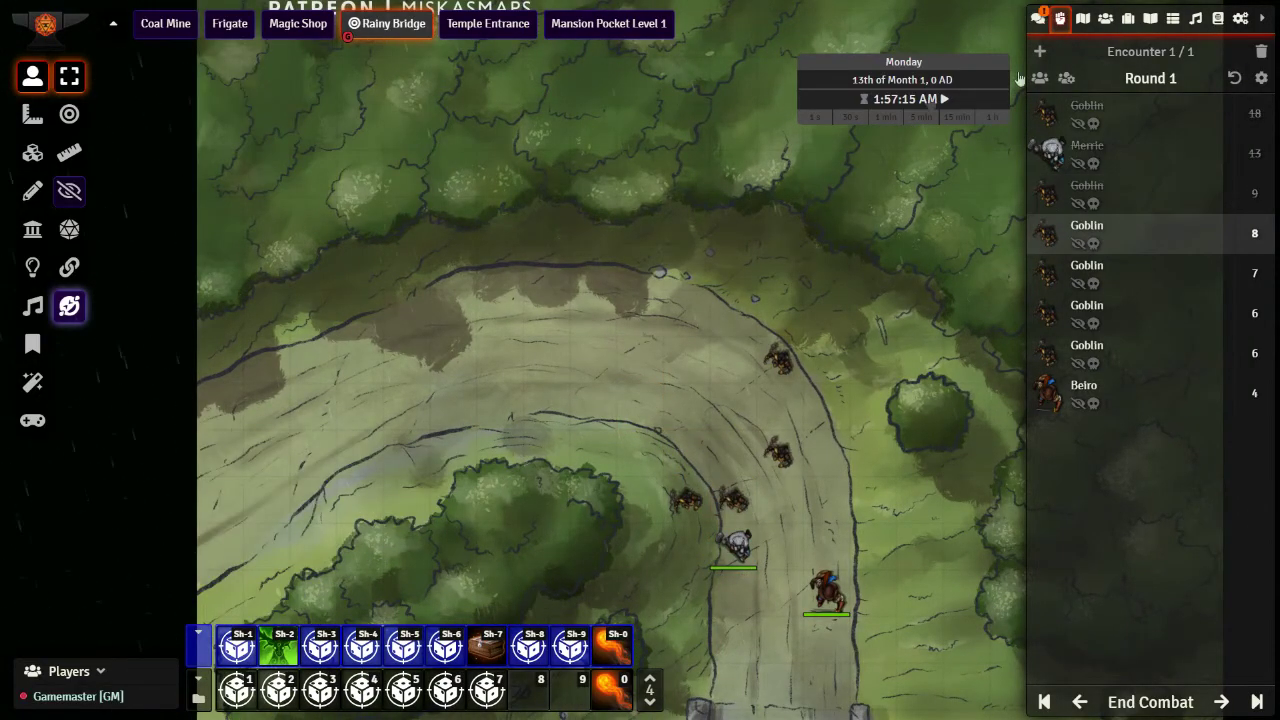
left_click(1040, 20)
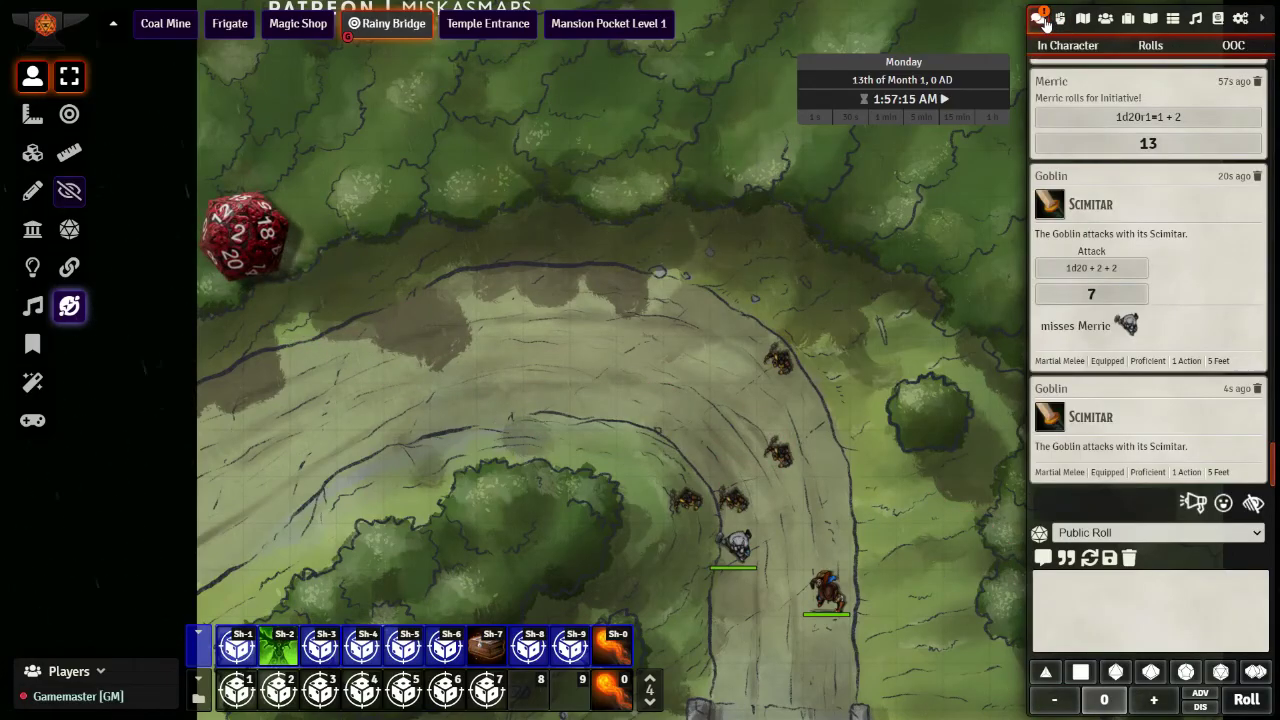
left_click(1058, 20)
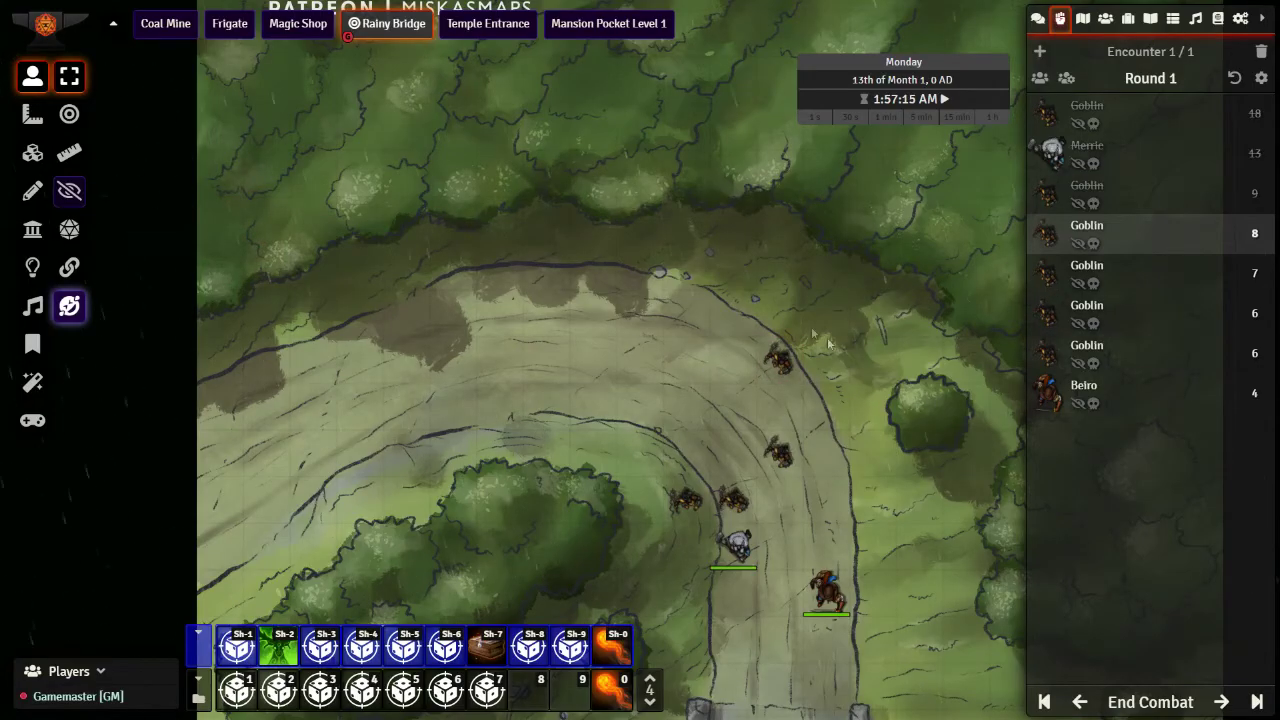
Step: Cycle to the initiative-8 goblin, approve its action, and view its 8-damage Shortbow hit on Beiro
key("Tab")
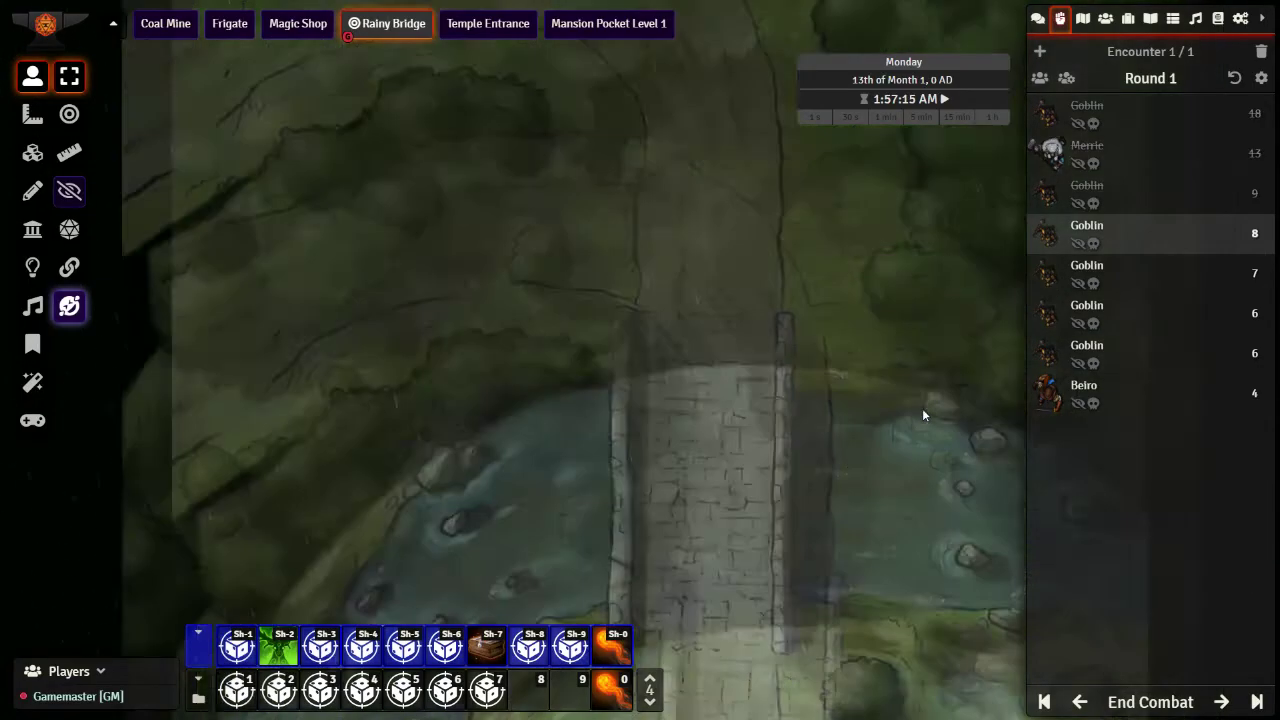
key("Tab")
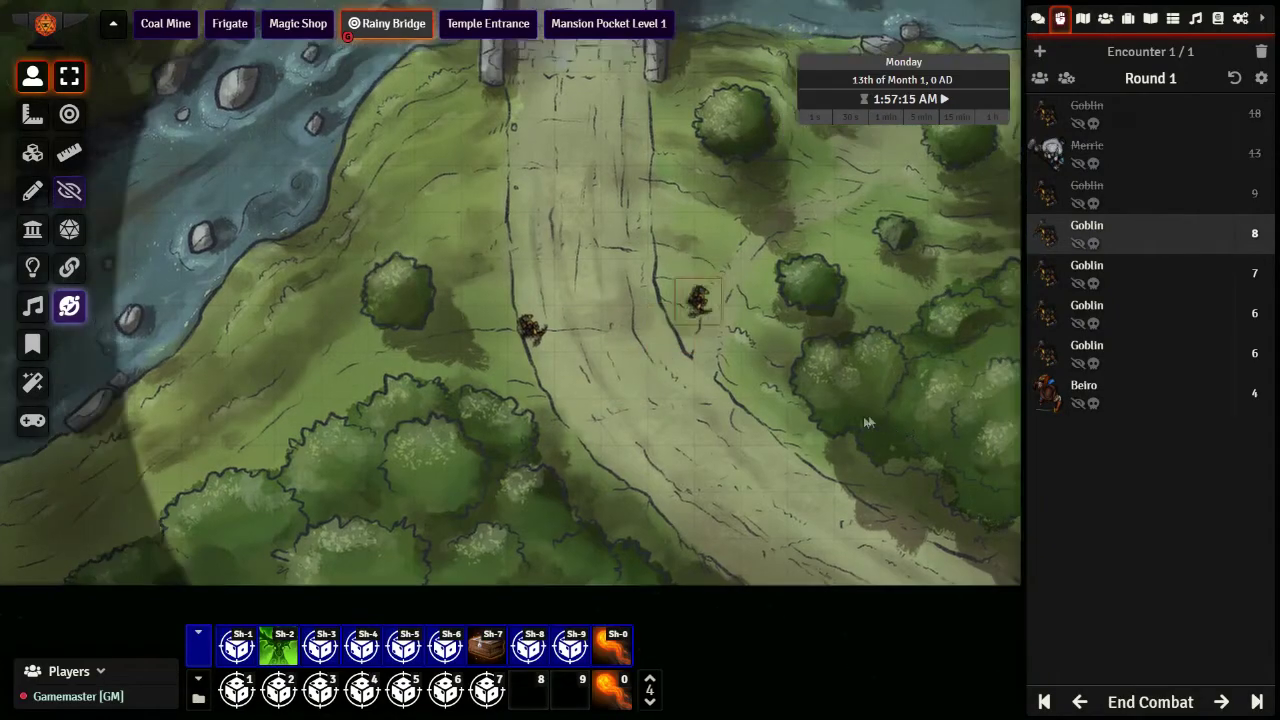
key("Tab")
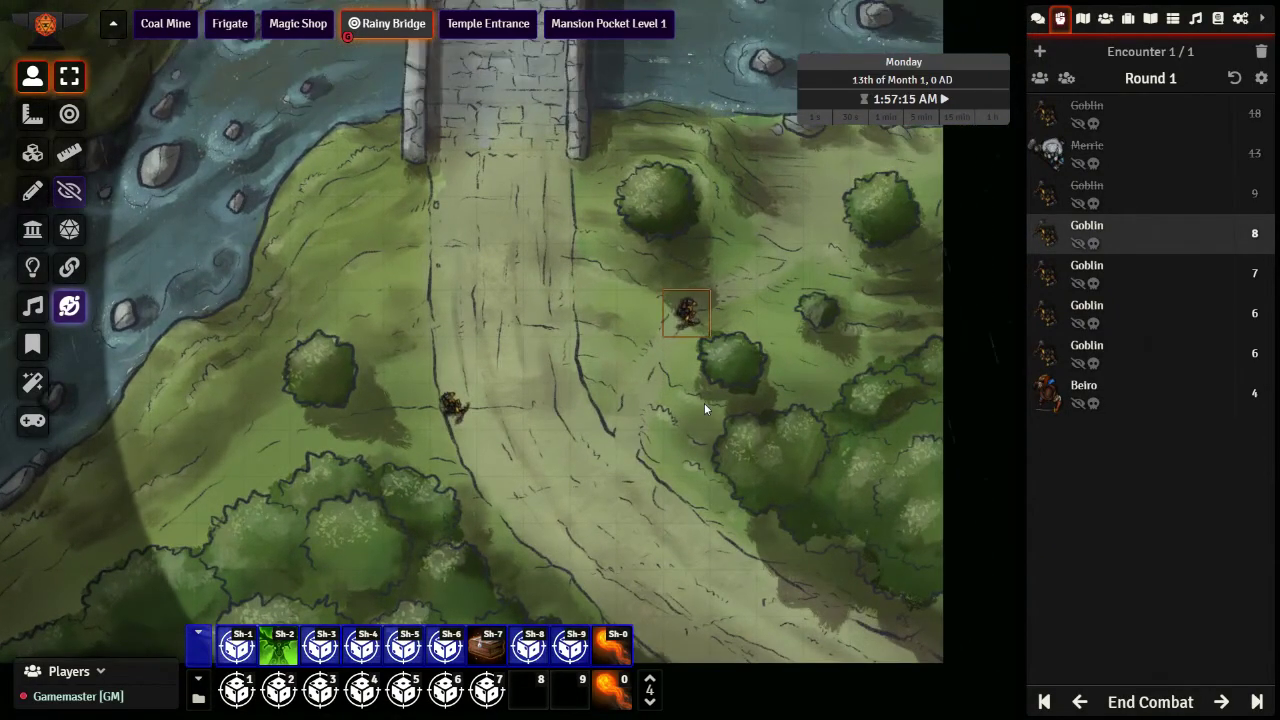
key("Tab")
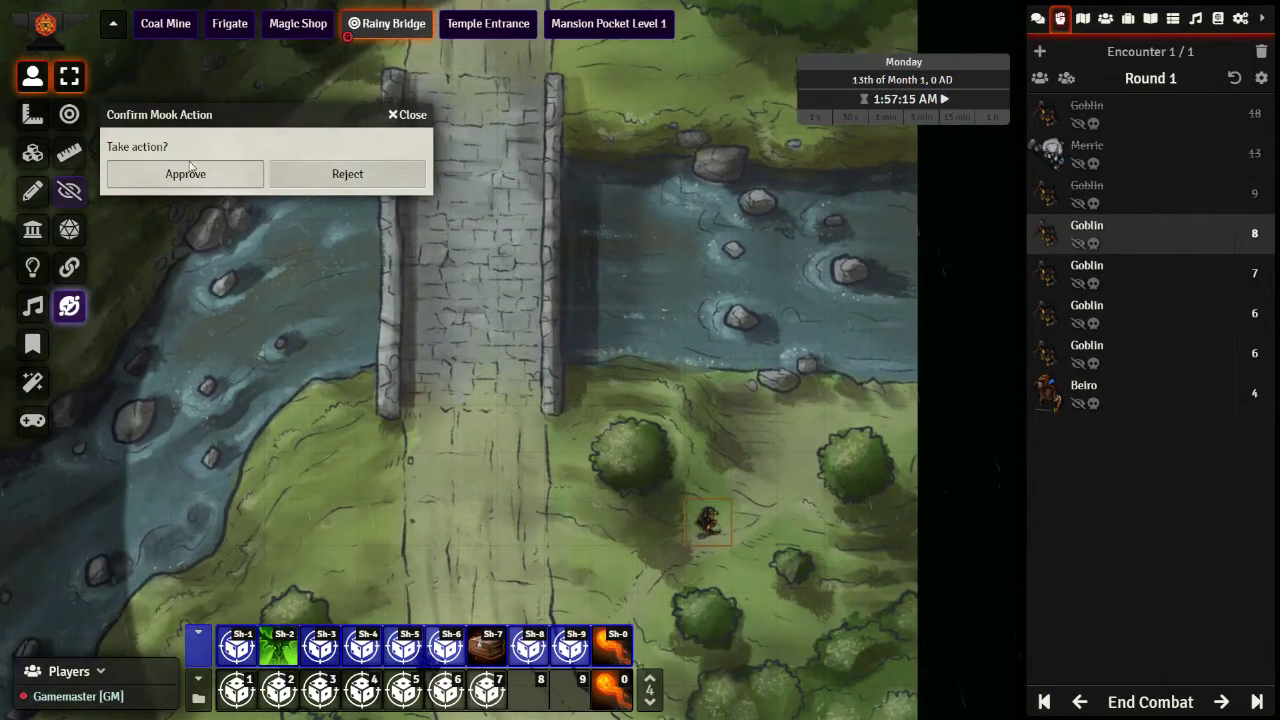
left_click(188, 175)
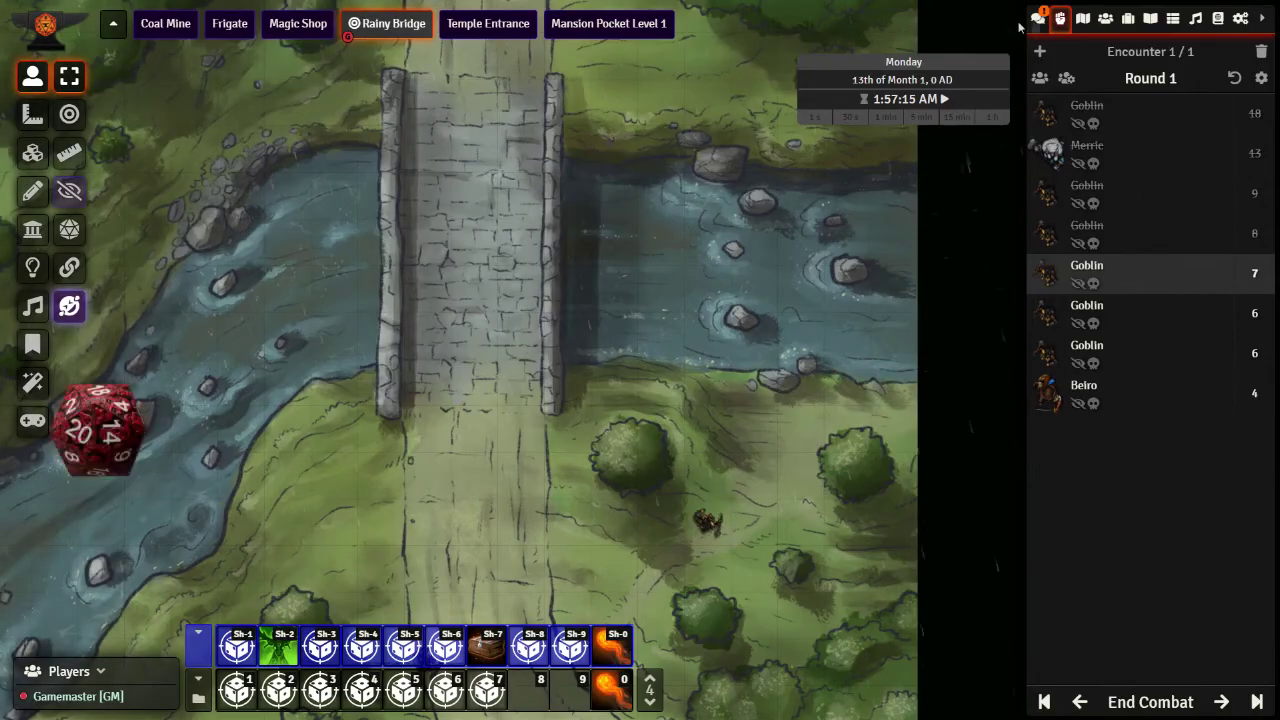
left_click(1038, 18)
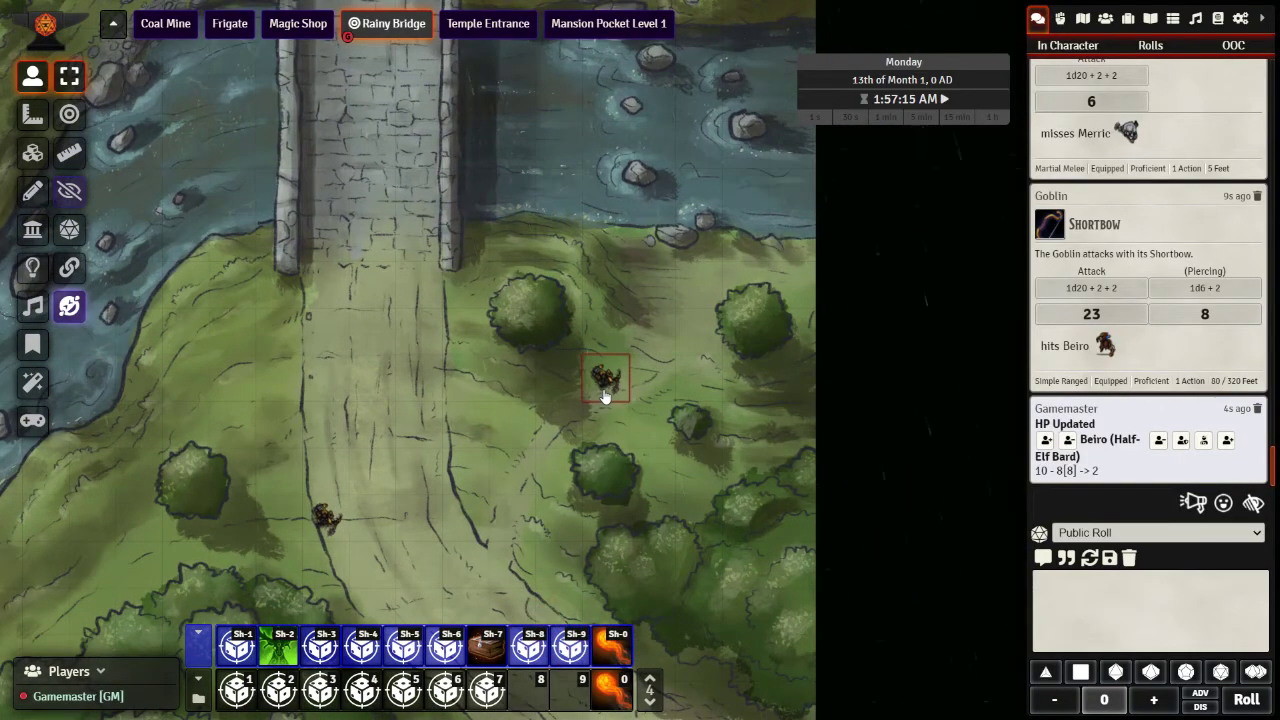
Step: Toggle the goblin token's Has Vision off and back on, then save with Update Token
right_click(604, 395)
left_click(566, 377)
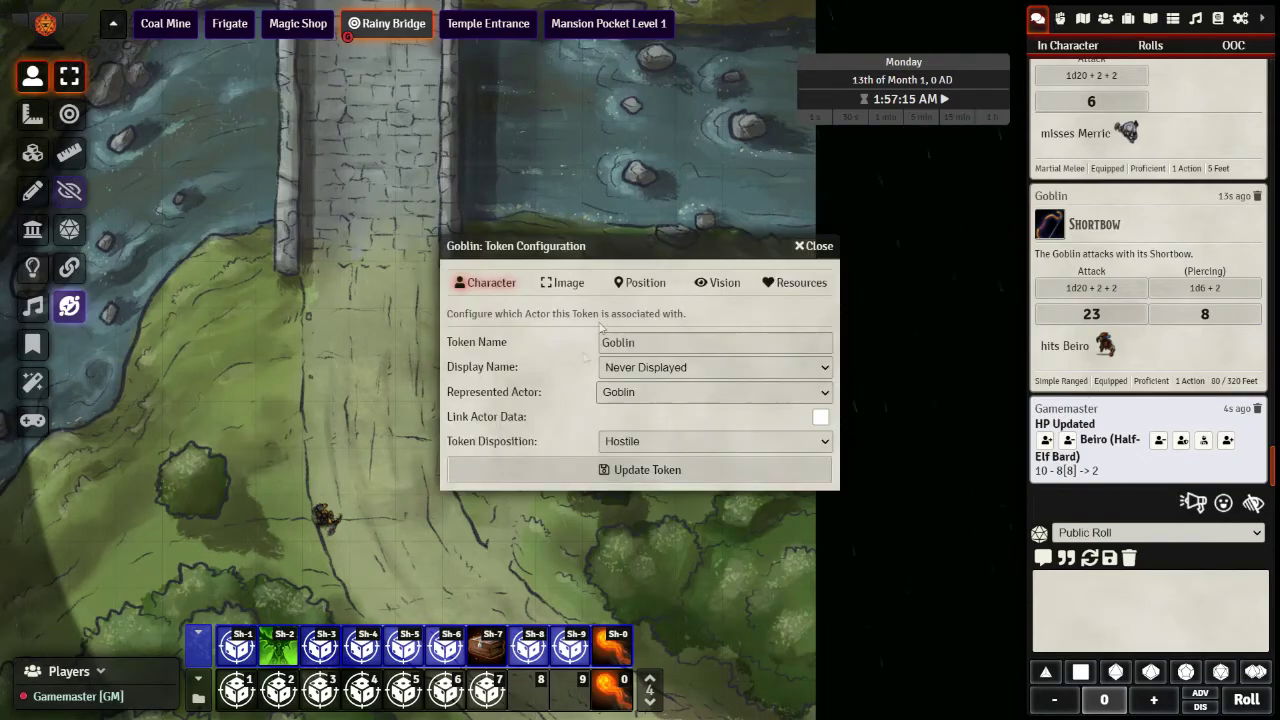
left_click(718, 283)
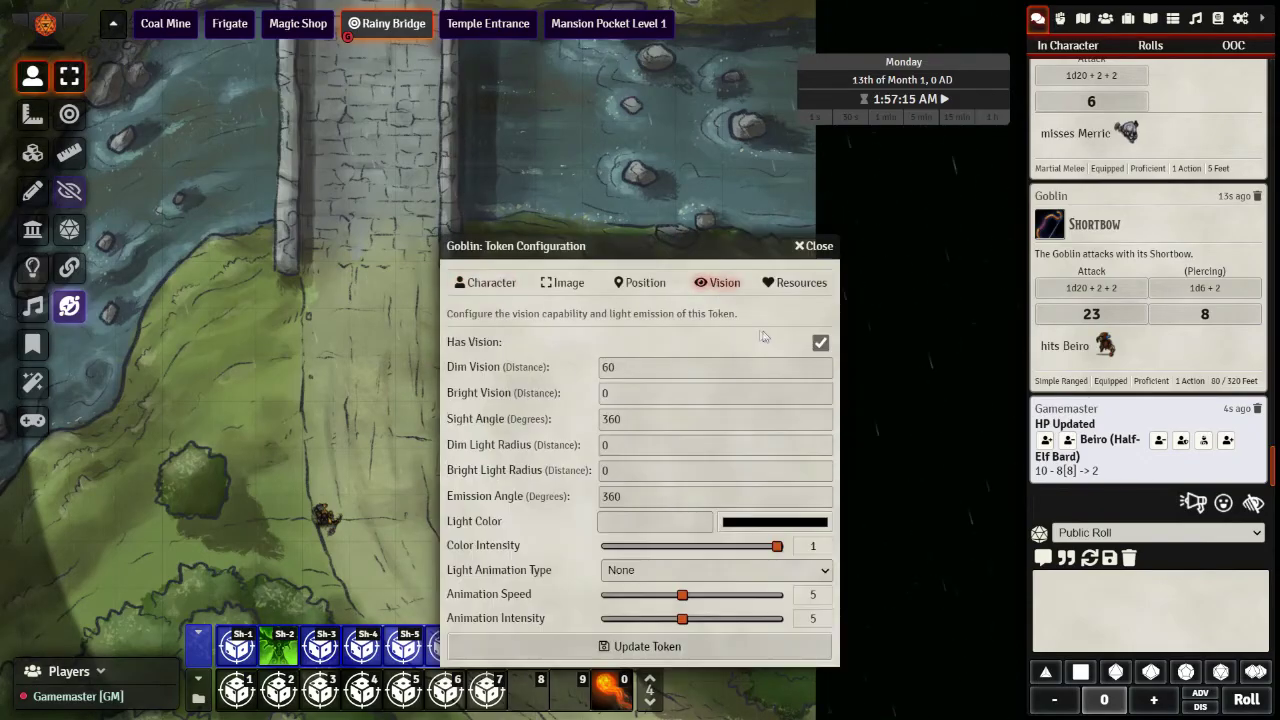
left_click(820, 343)
left_click(820, 343)
left_click(646, 647)
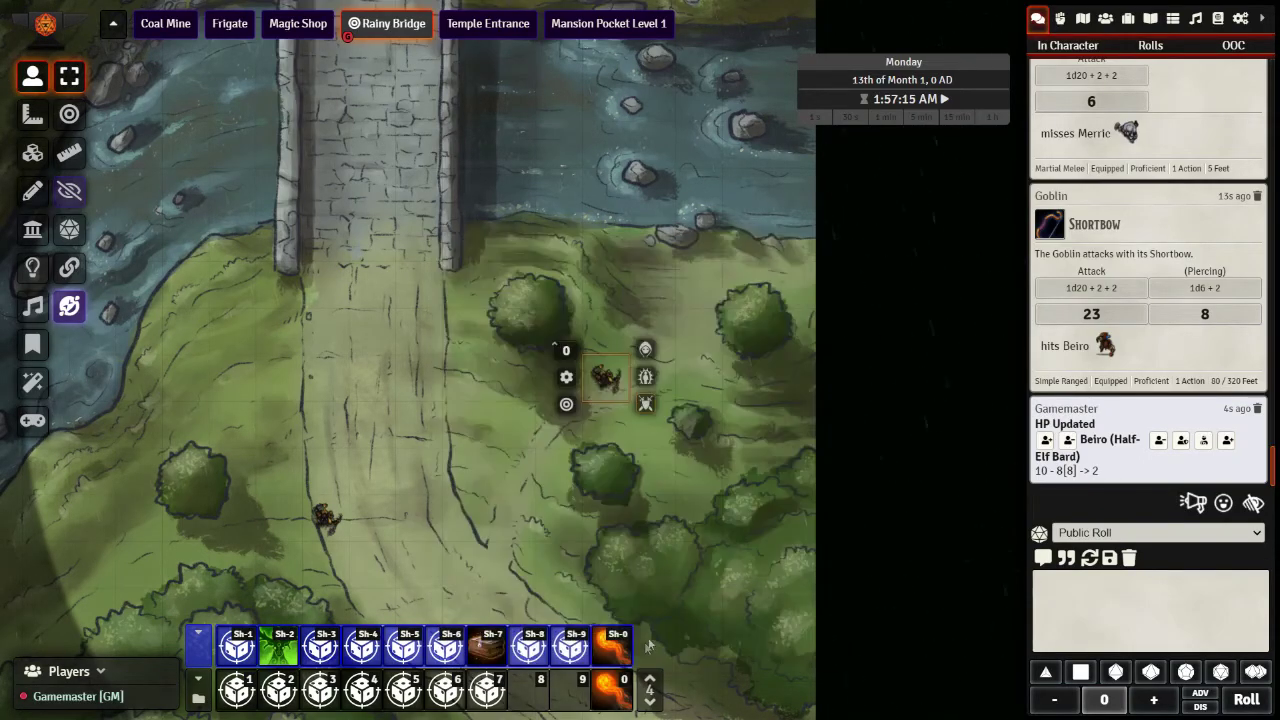
Step: Trigger the current goblin's turn with the g hotkey, approve it, and see its scimitar attack miss Merric
left_click(1060, 18)
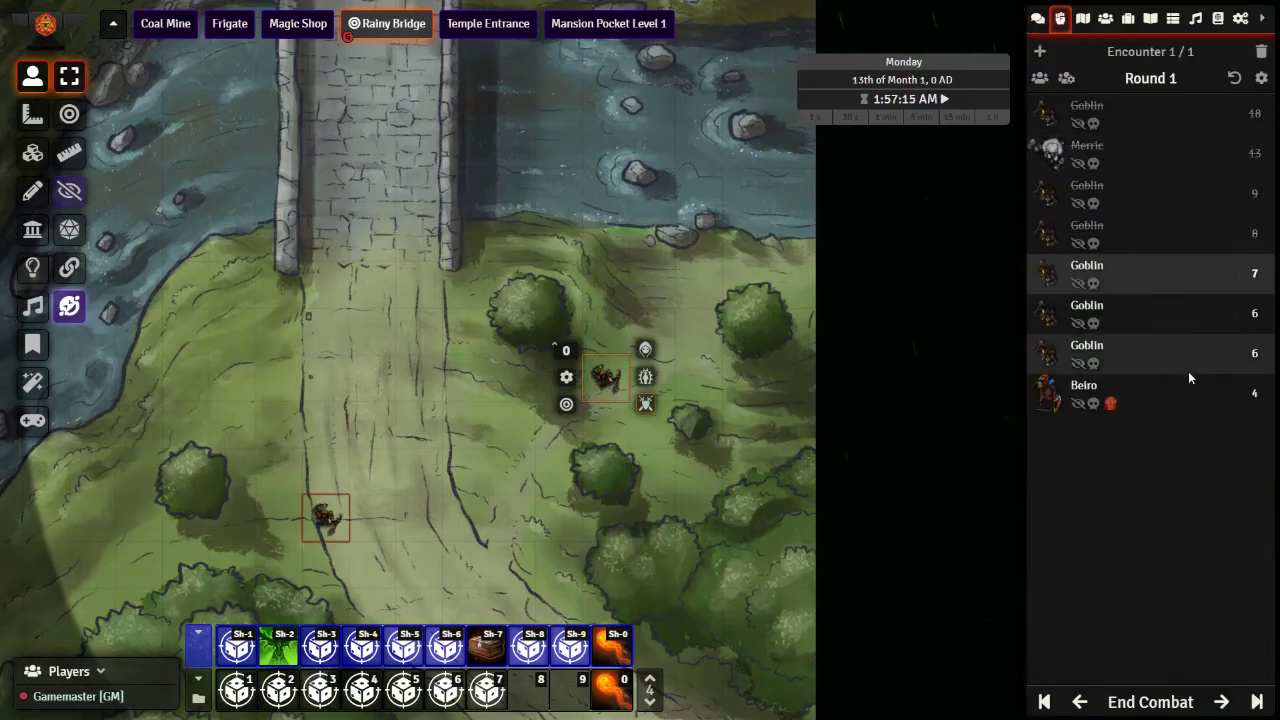
key("g")
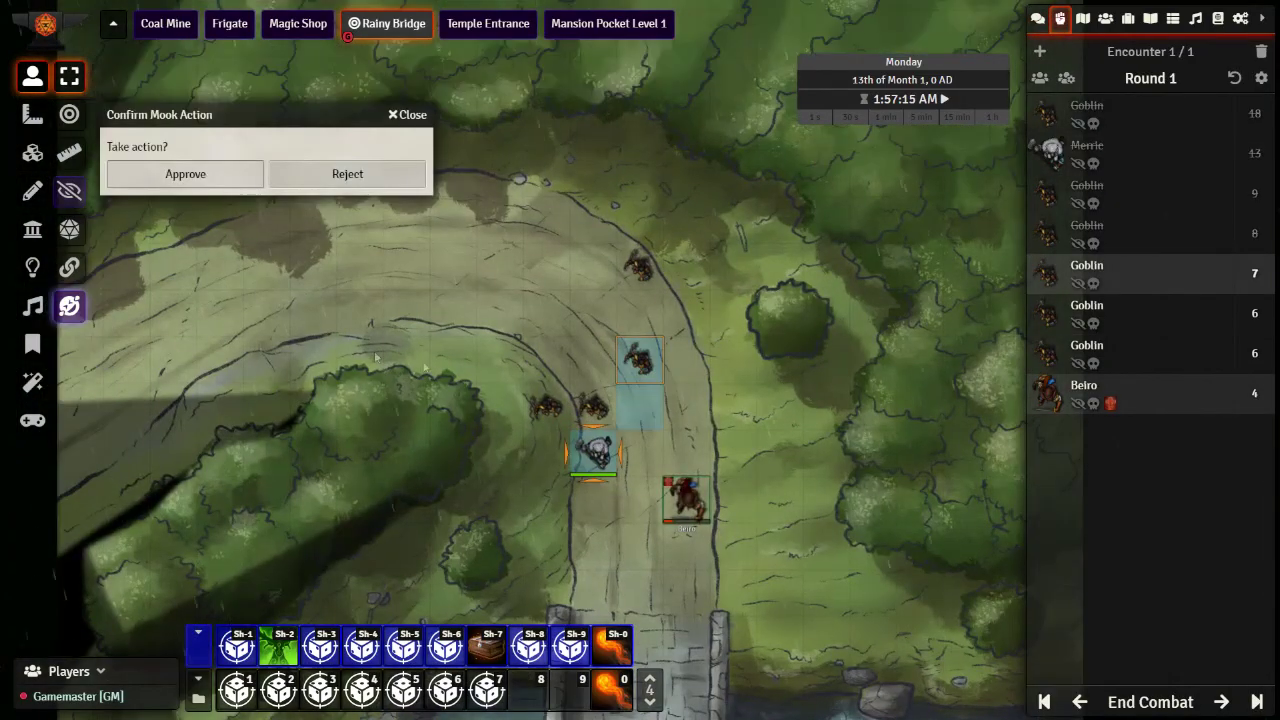
left_click(185, 174)
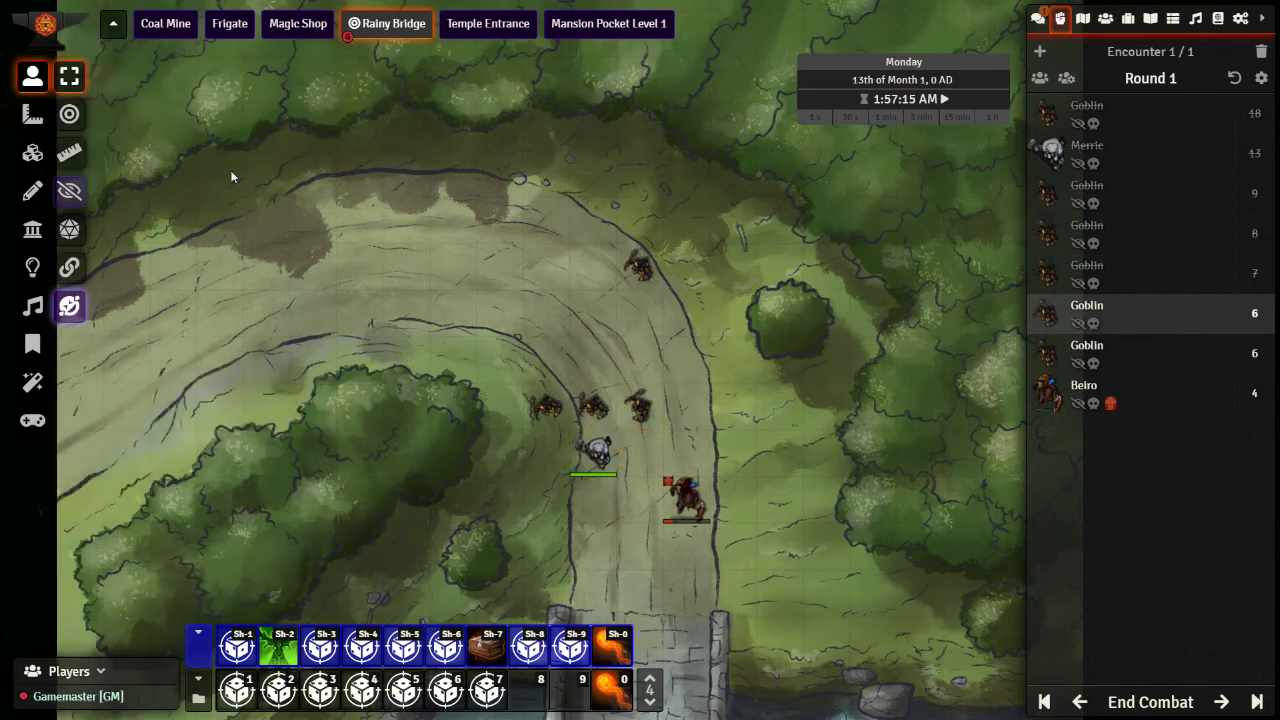
left_click(1041, 18)
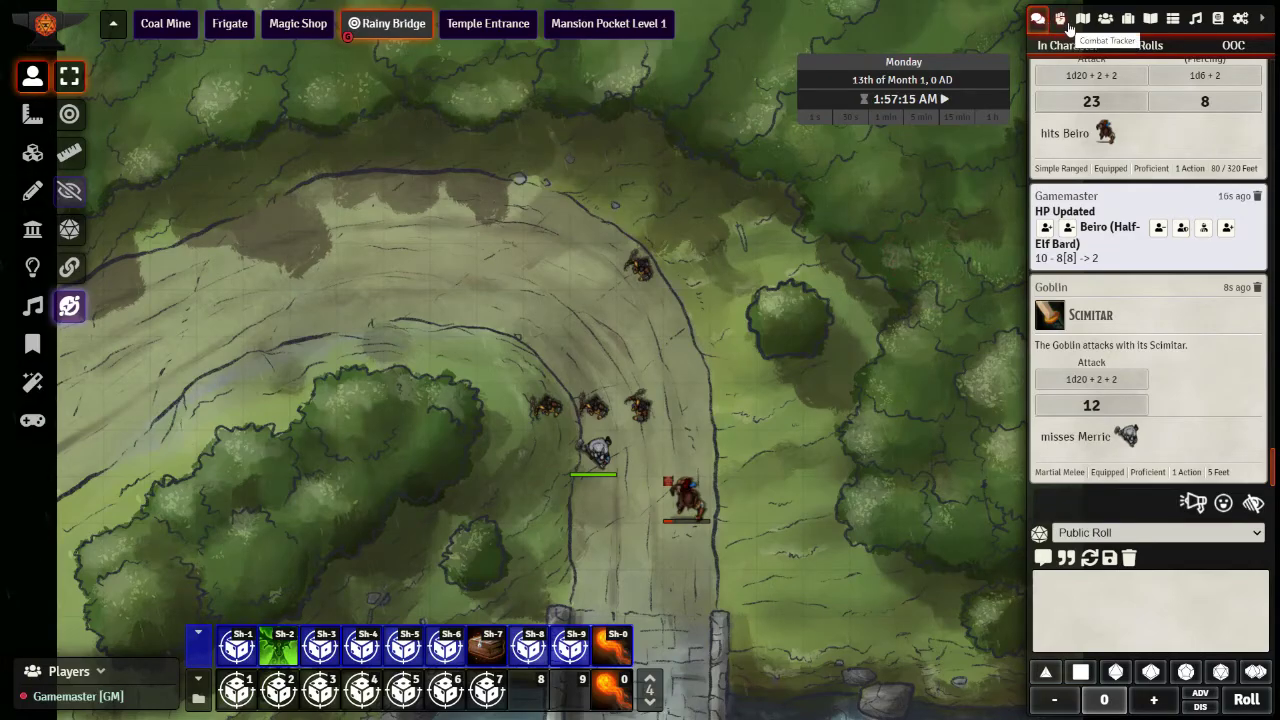
left_click(1062, 20)
Step: Trigger the next goblin with g, approve its move down the road, and read its missed attack
key("g")
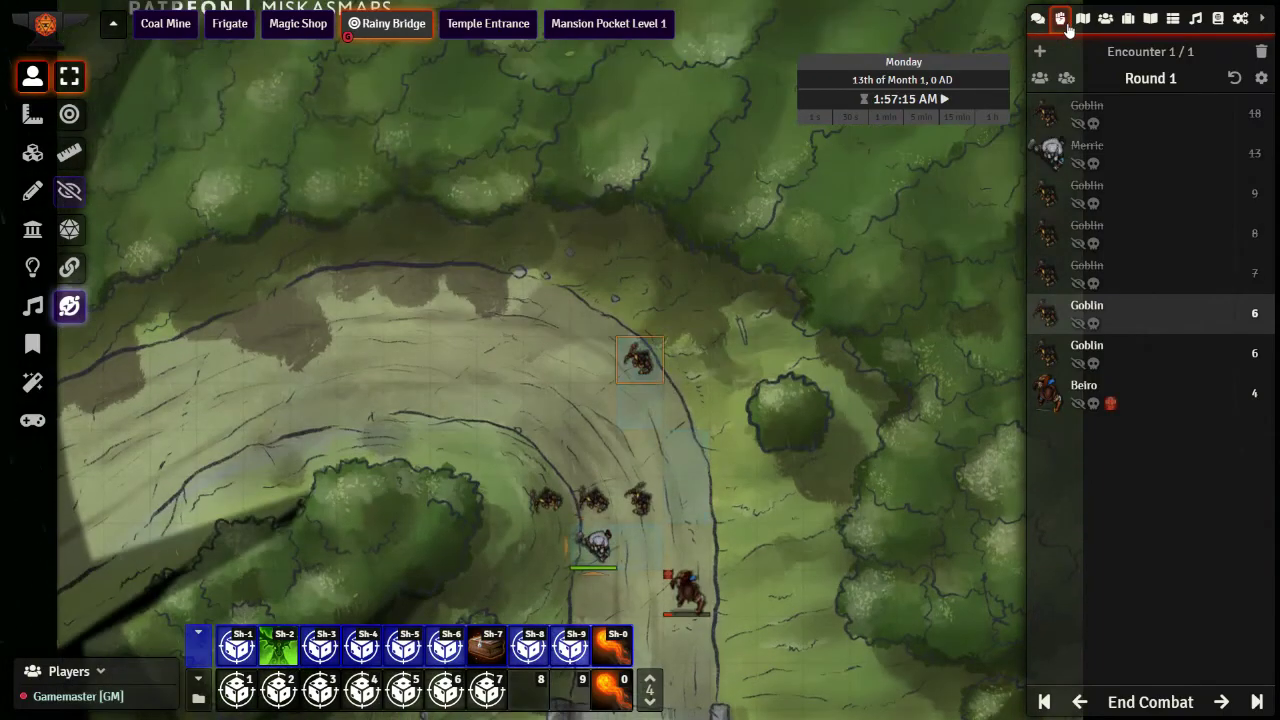
left_click(213, 174)
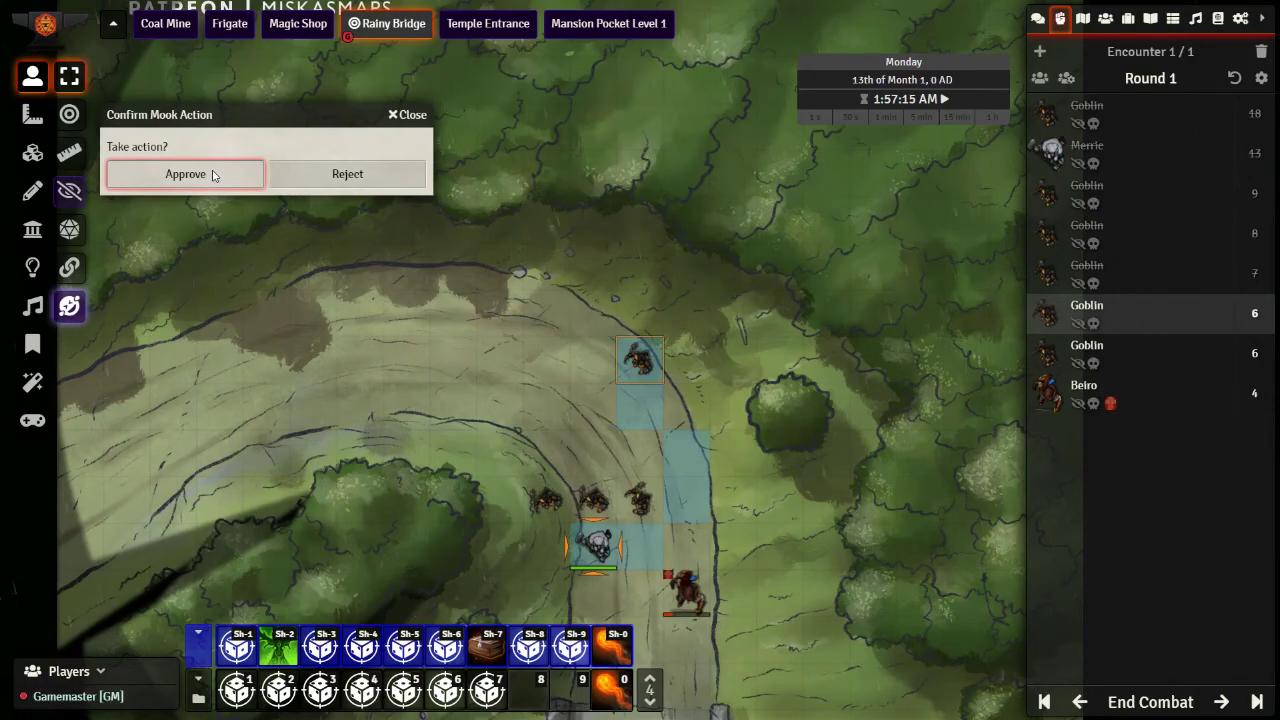
left_click(213, 174)
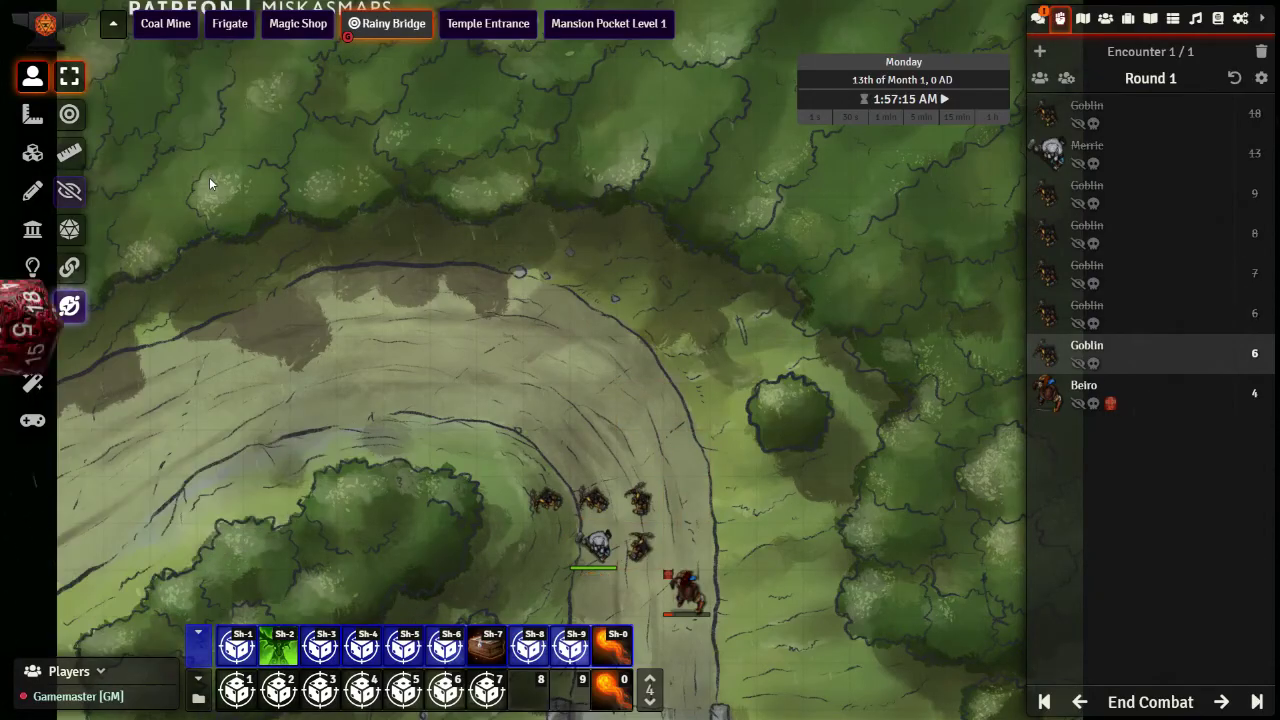
left_click(1038, 18)
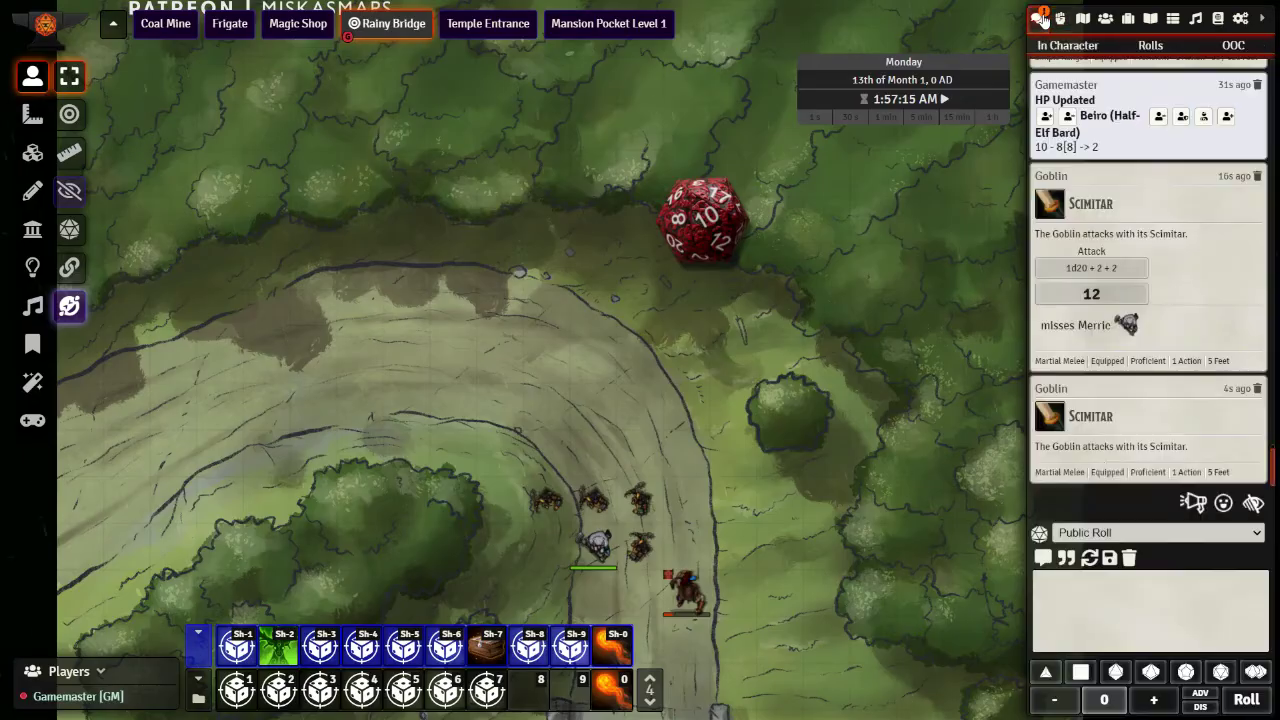
scroll(1040, 471, "down", 3)
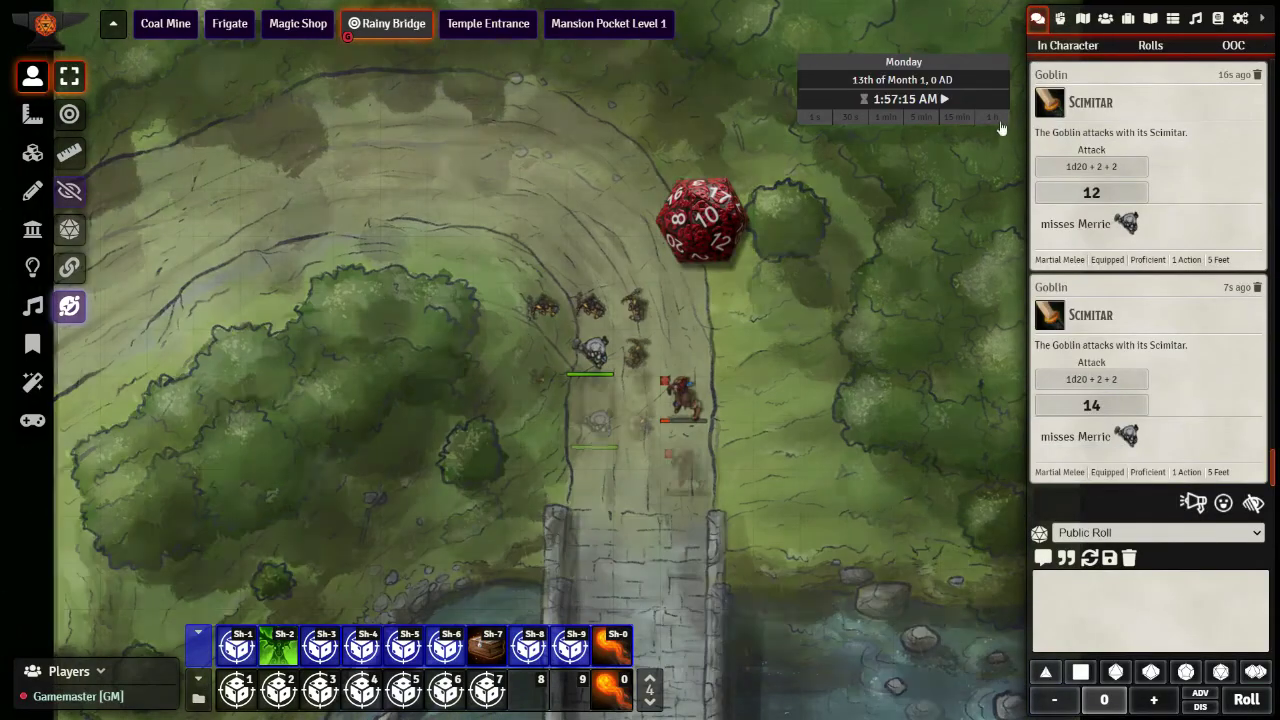
Step: Select the lone goblin, approve its turn, and see its Shortbow hit Beiro for 8, dropping him to 0 HP
left_click(1060, 18)
left_click(1062, 106)
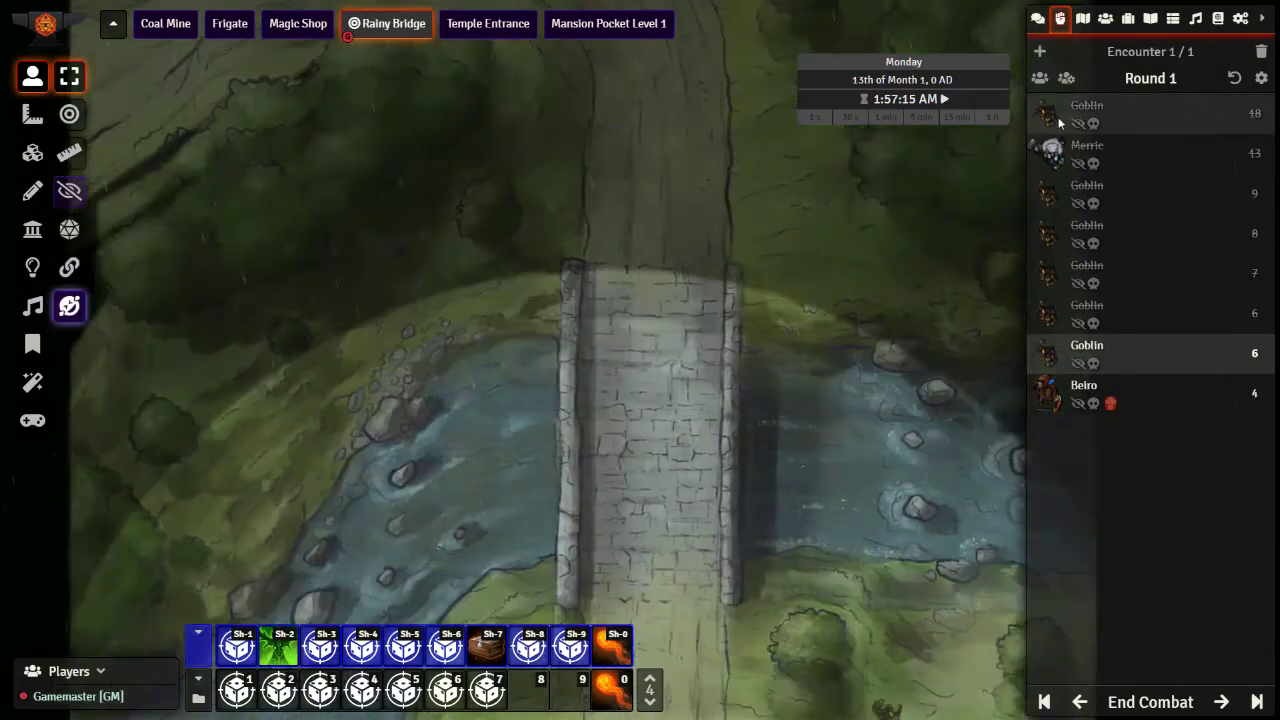
key("Up")
key("Up")
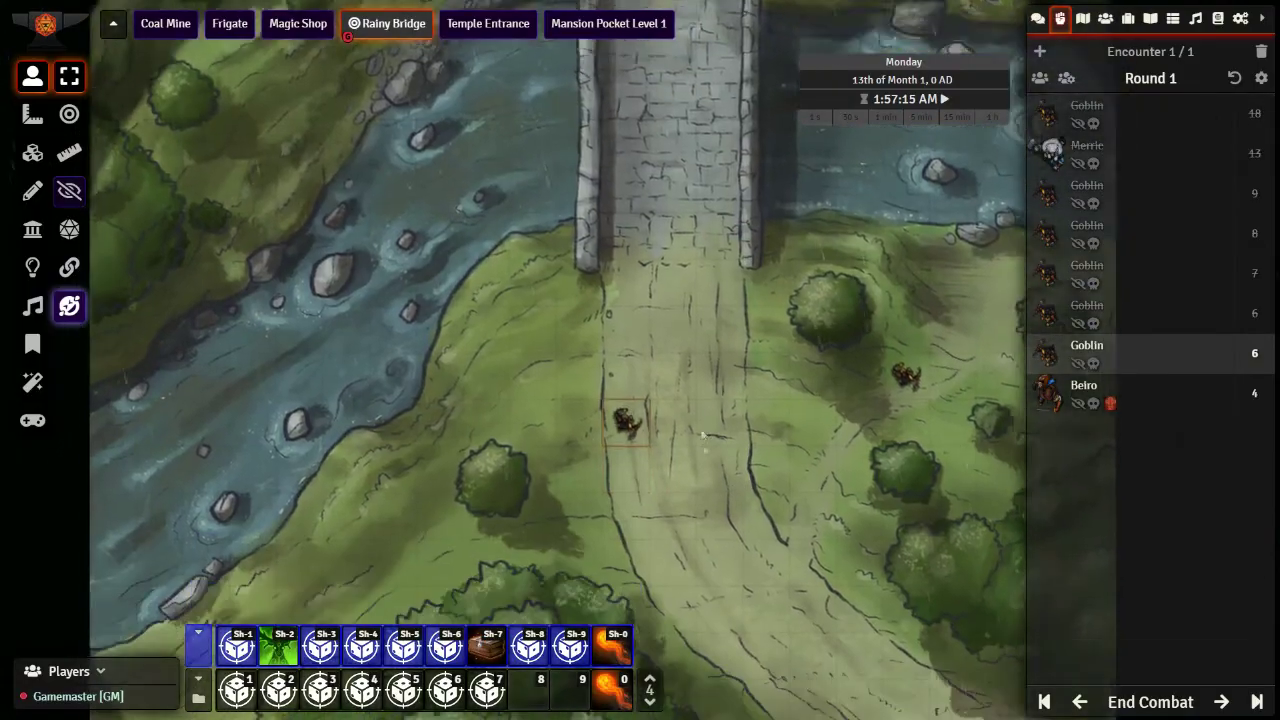
left_click_drag(699, 252, 638, 469)
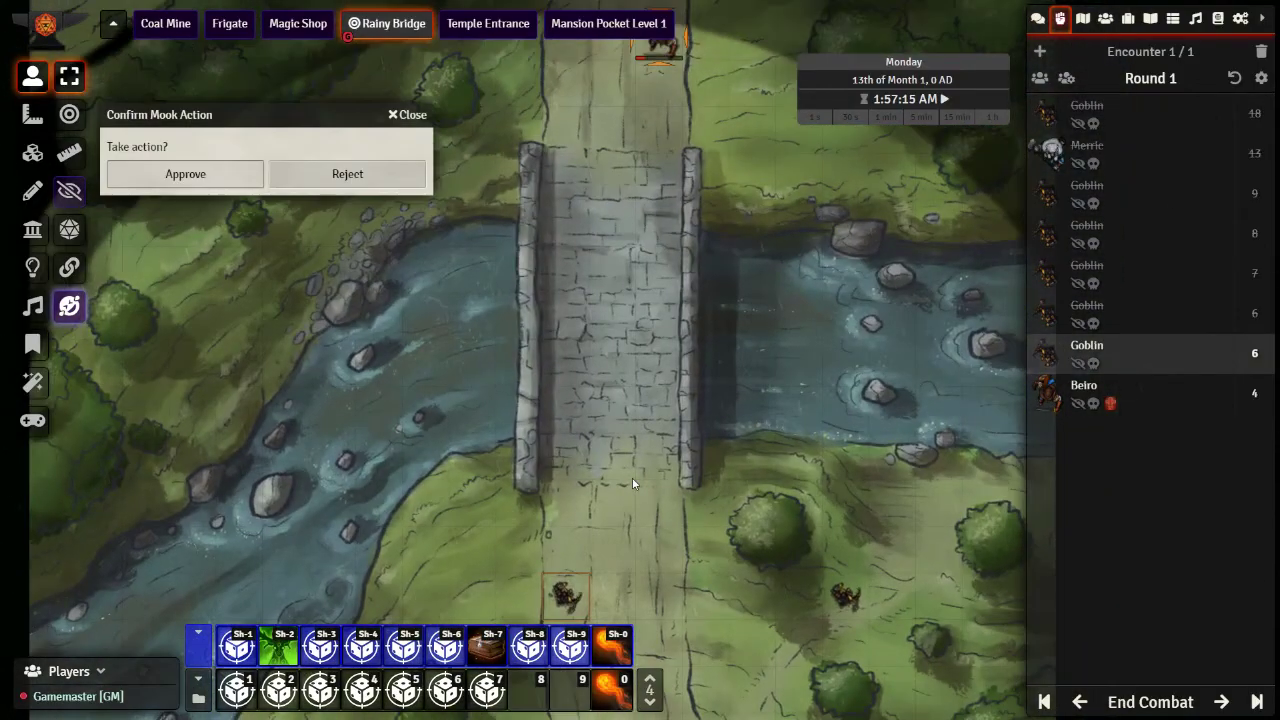
left_click(216, 181)
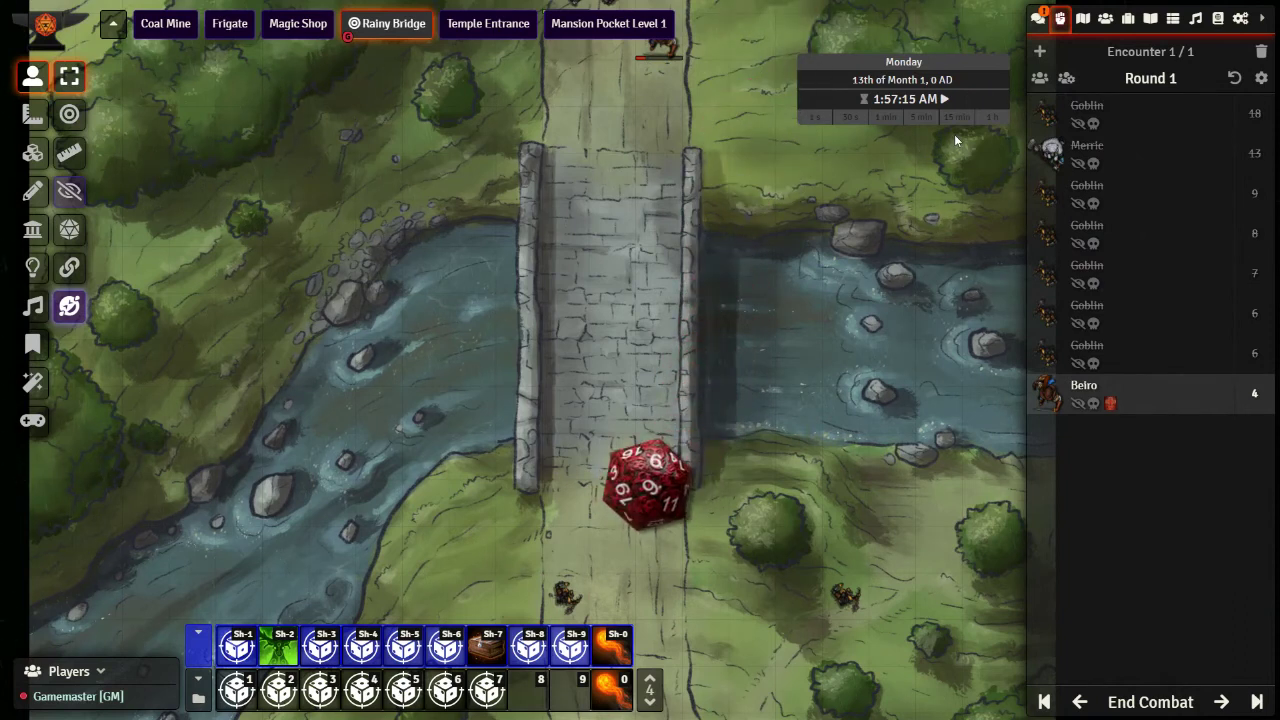
left_click(1037, 18)
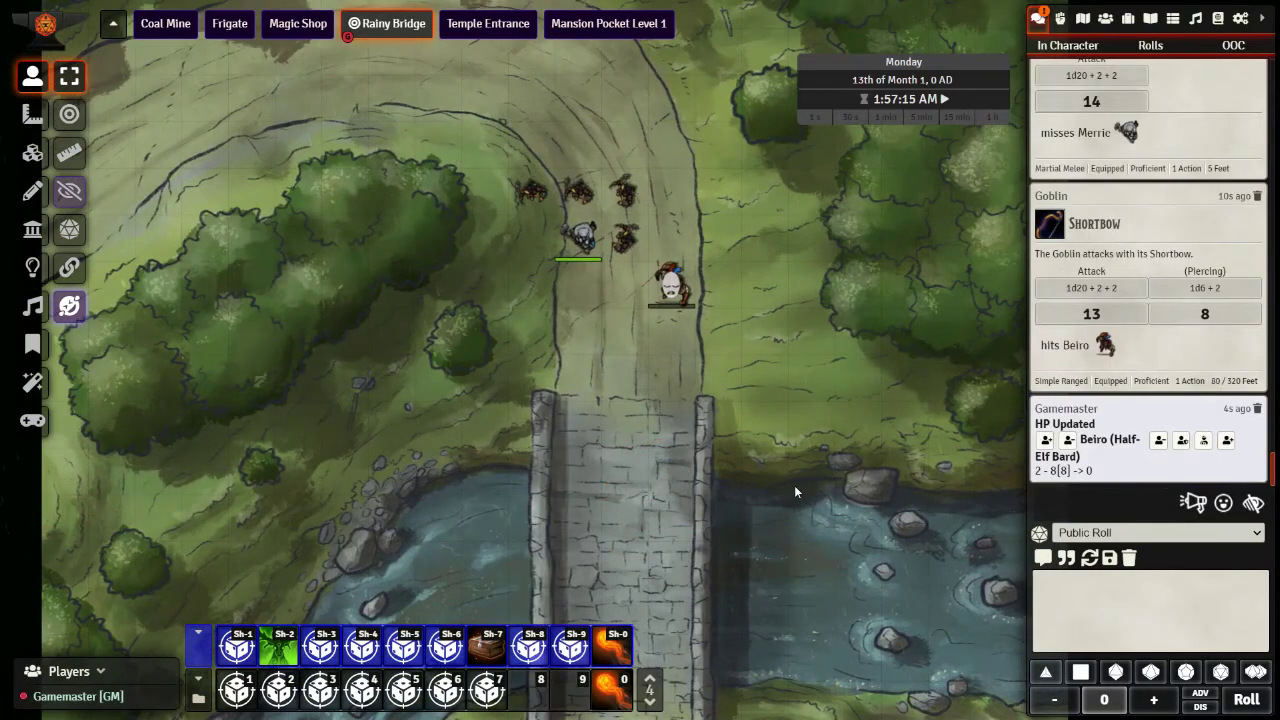
Step: Reopen the mookAI module settings and inspect the Mook Initiative dropdown, leaving it on CREEP
left_click(1241, 18)
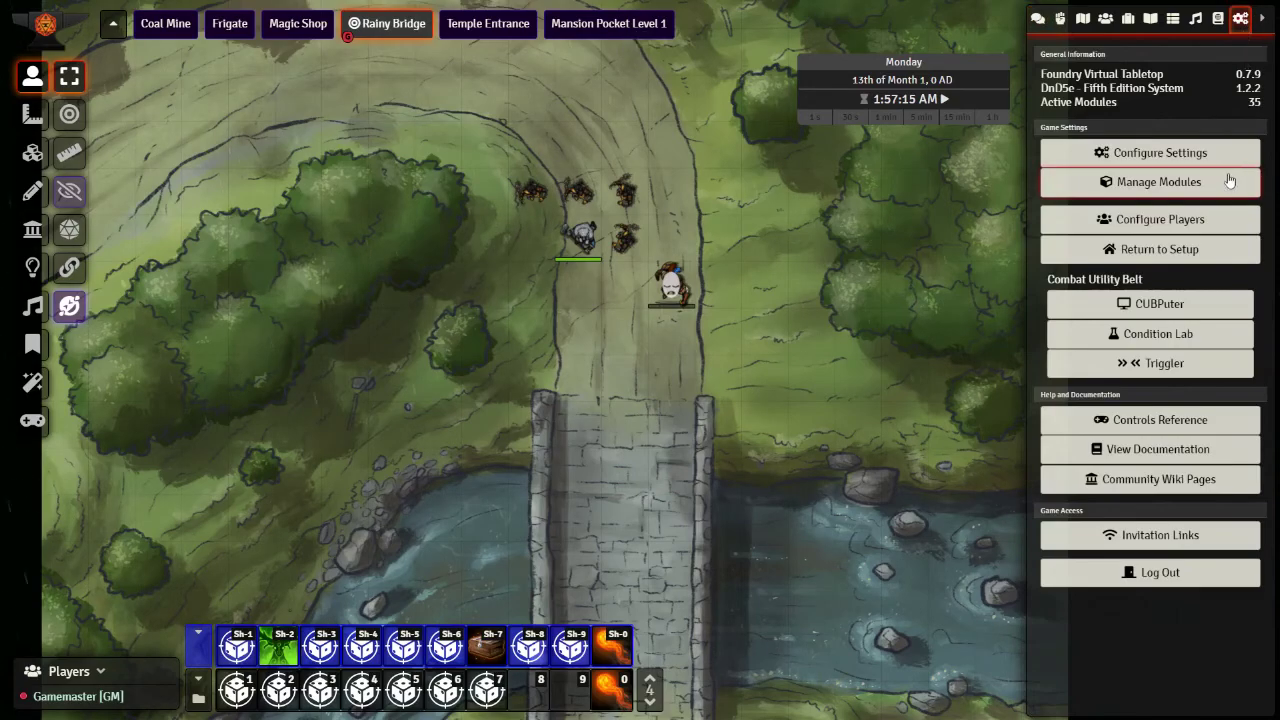
left_click(1220, 153)
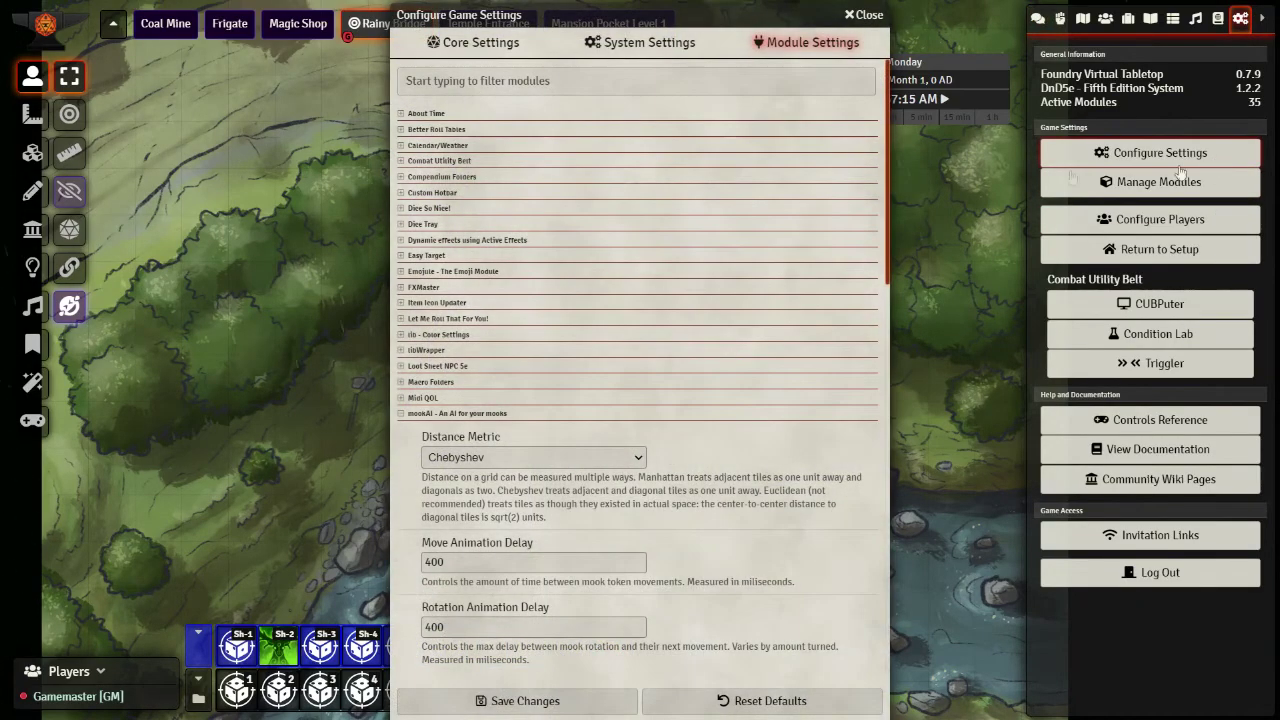
scroll(546, 441, "down", 5)
scroll(546, 441, "down", 3)
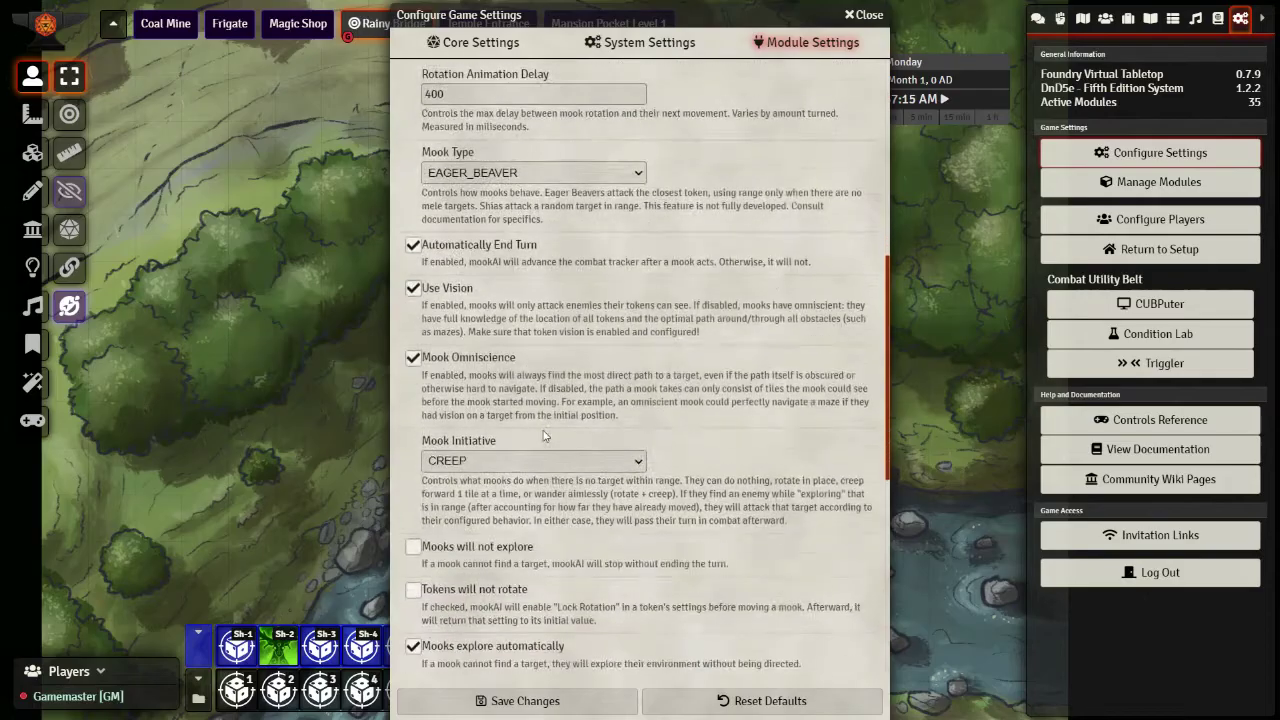
left_click(505, 261)
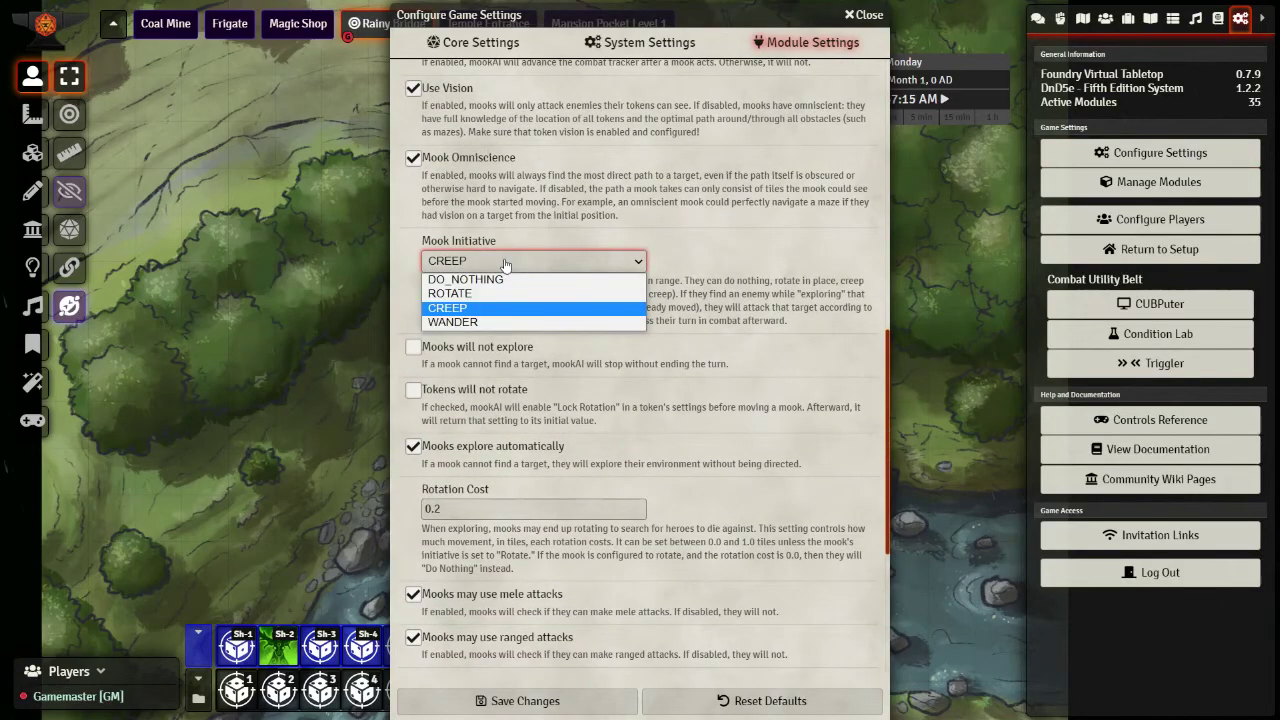
left_click(505, 262)
left_click(505, 262)
left_click(505, 262)
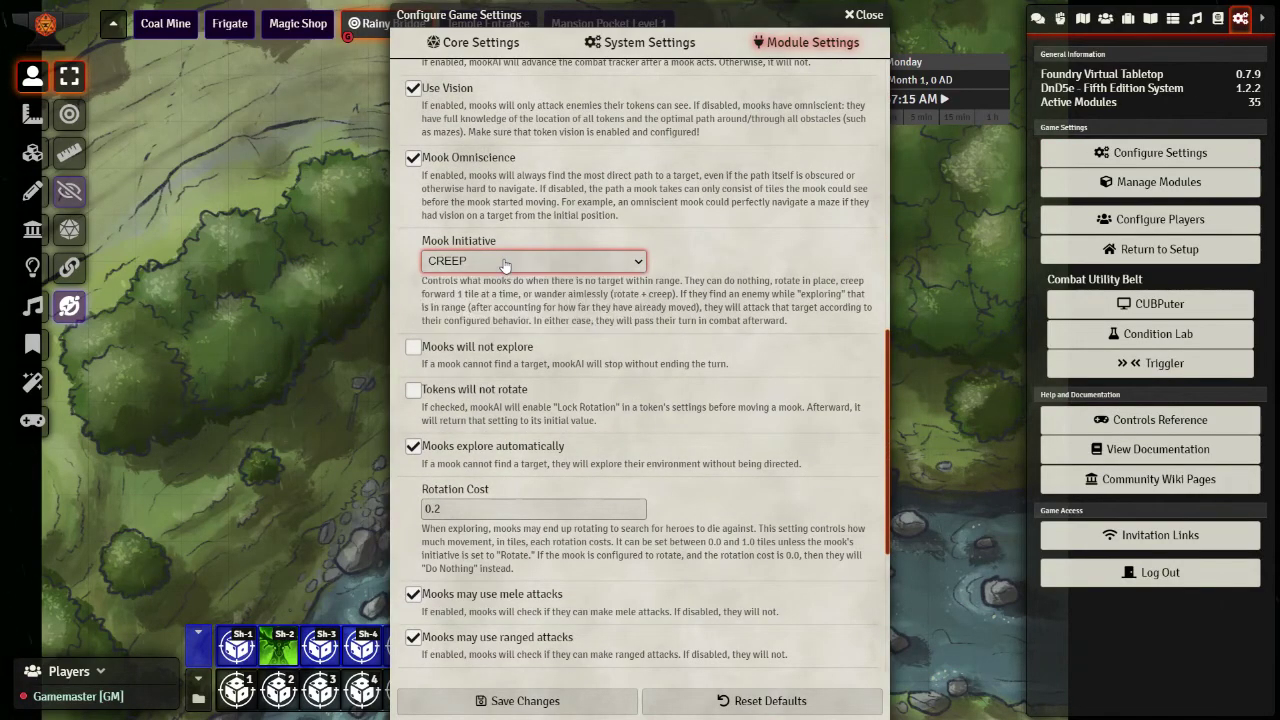
scroll(479, 287, "up", 1)
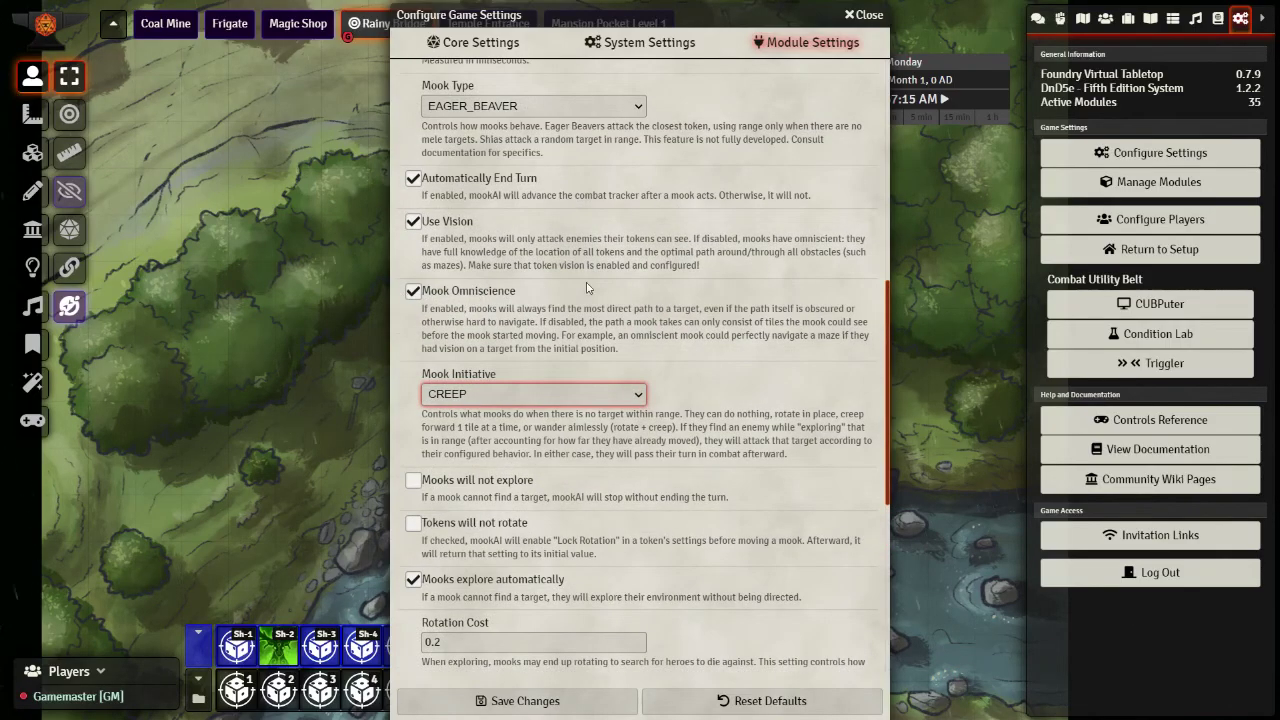
left_click(478, 291)
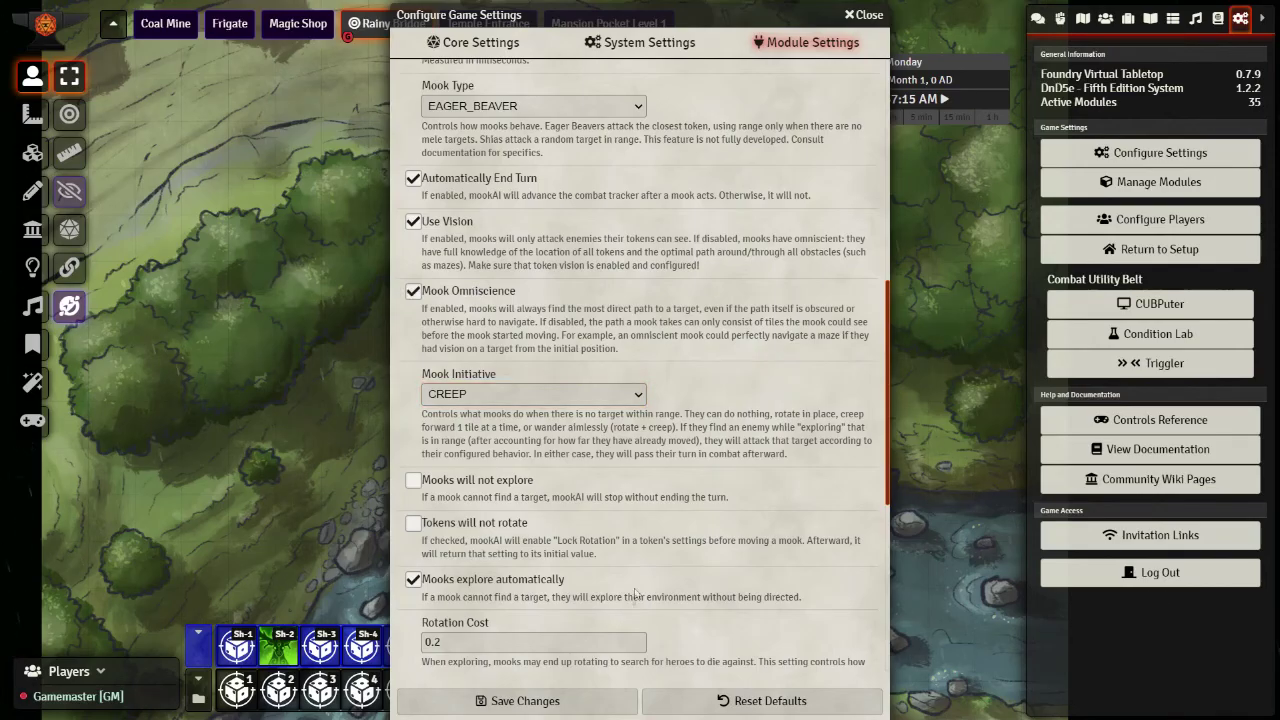
scroll(630, 590, "down", 5)
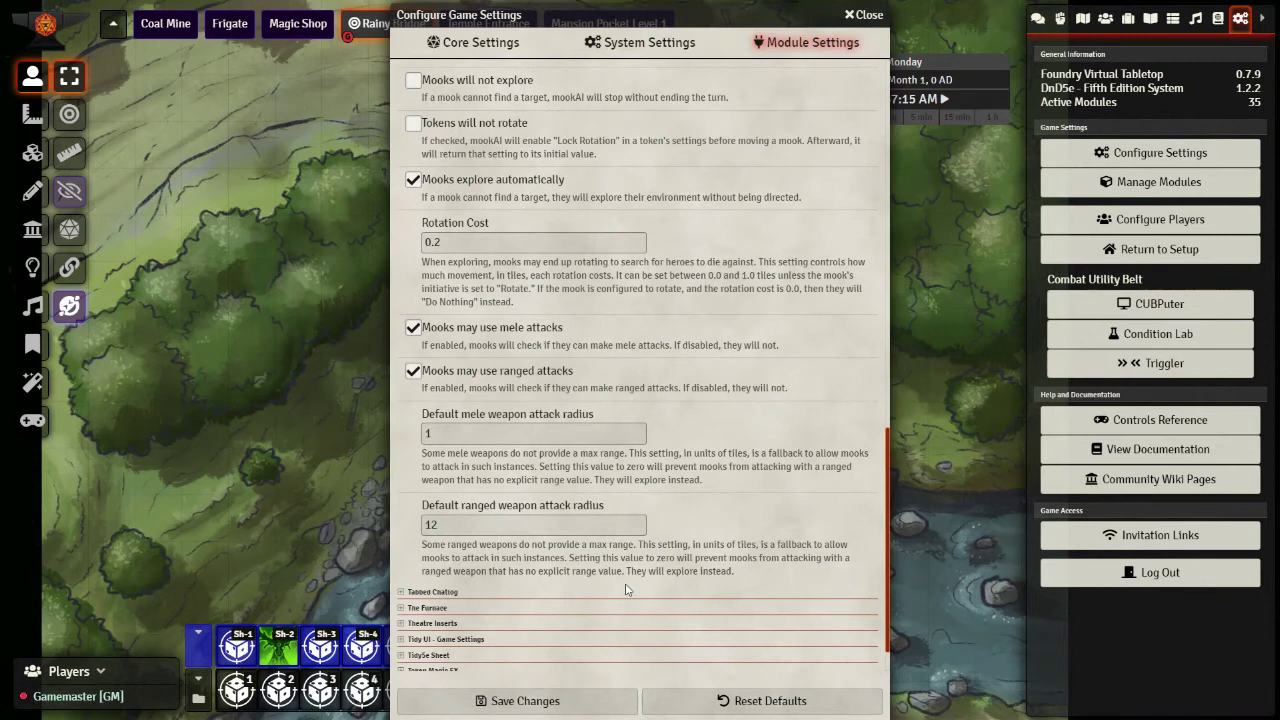